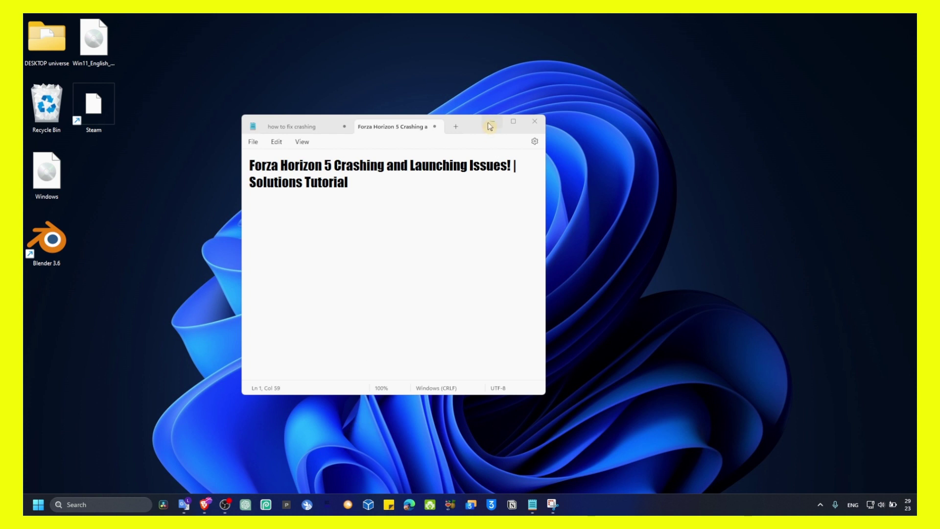
# Step: Highlight 'Update' in the crash-fix notes, minimize Notepad, and cancel a 'win' Start search
pyautogui.click(292, 128)
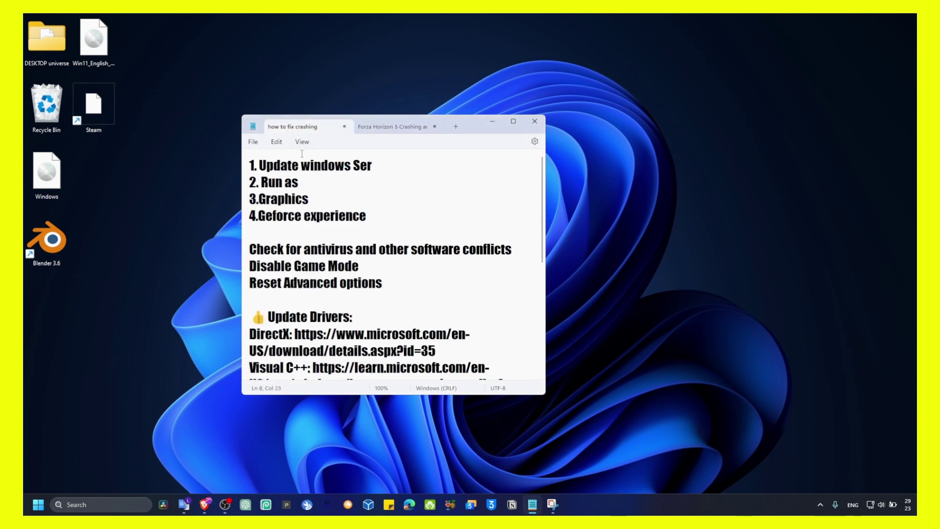
pyautogui.doubleClick(289, 165)
pyautogui.click(492, 122)
pyautogui.press('super')
pyautogui.write('windows')
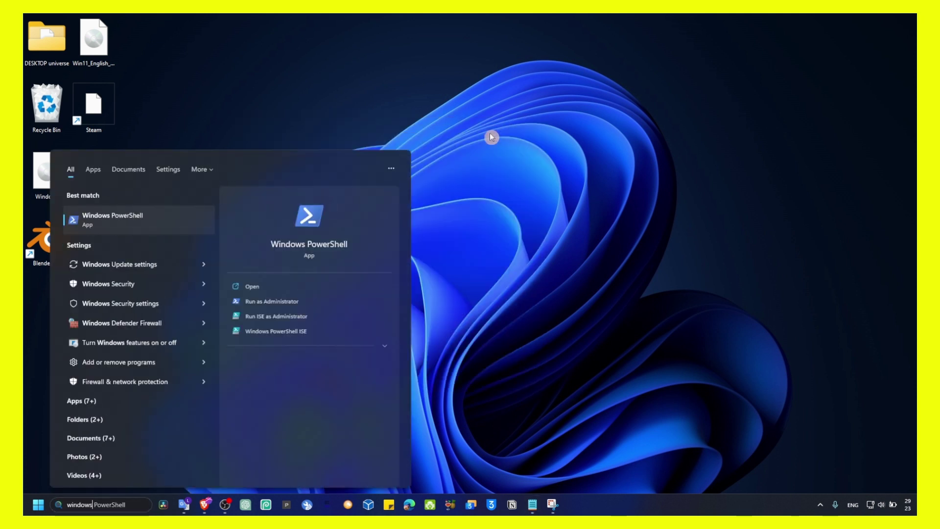
pyautogui.press('Escape')
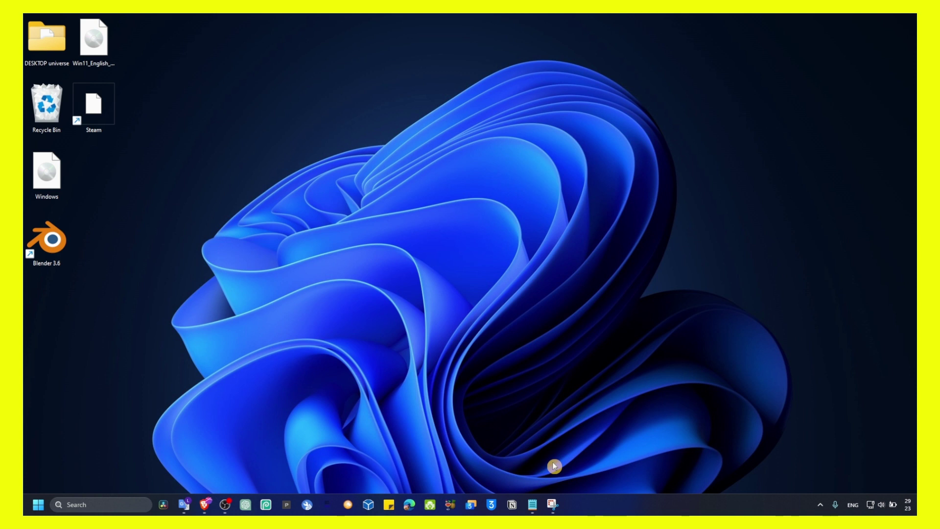
# Step: Open the Reddit comment screenshot, review the antivirus-conflicts line in the notes, then minimize them
pyautogui.click(553, 504)
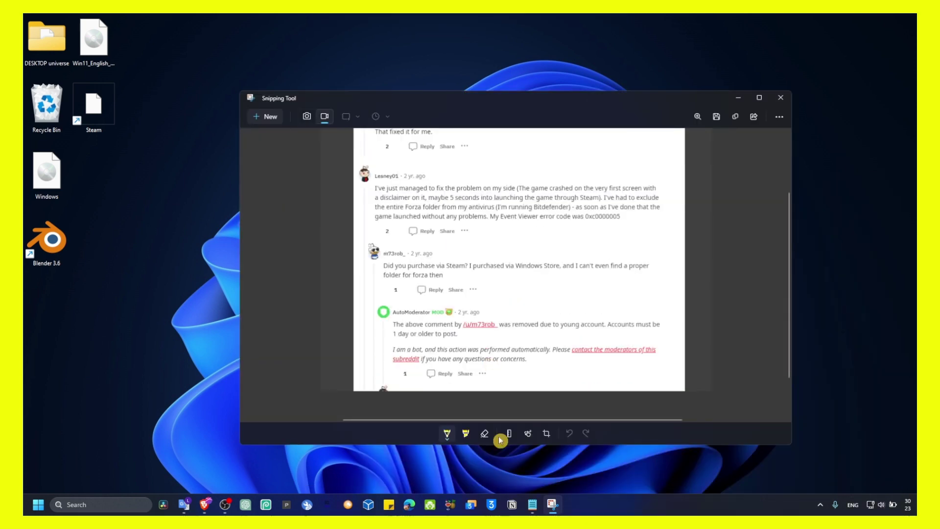
pyautogui.click(532, 505)
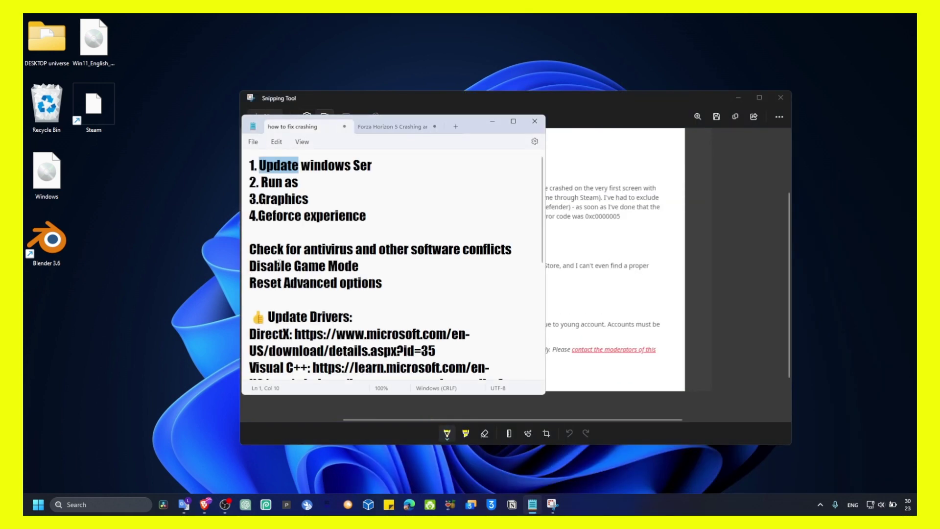
pyautogui.doubleClick(267, 249)
pyautogui.click(310, 249)
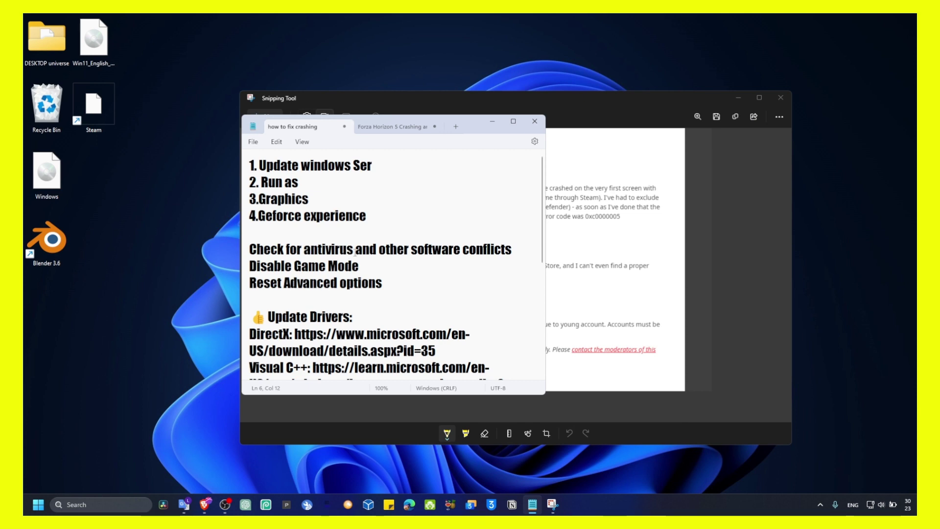
pyautogui.click(513, 121)
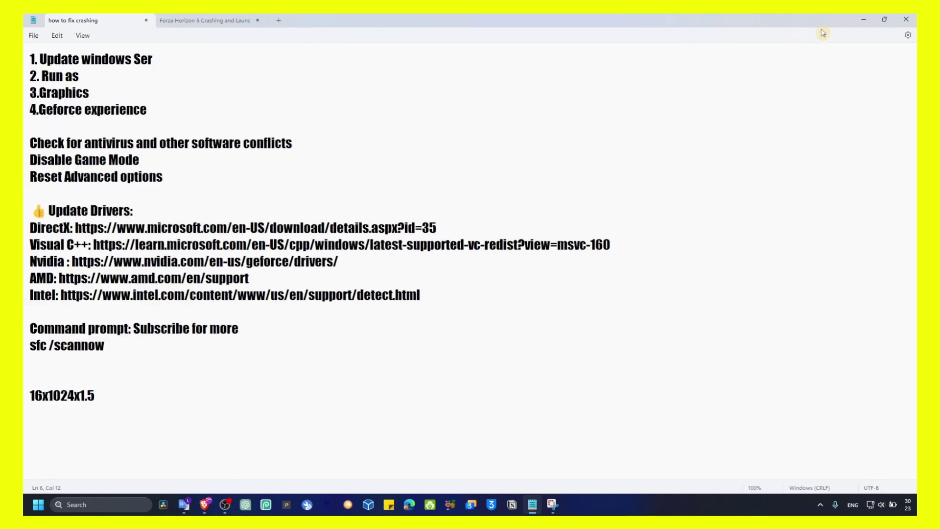
pyautogui.click(877, 24)
pyautogui.click(493, 121)
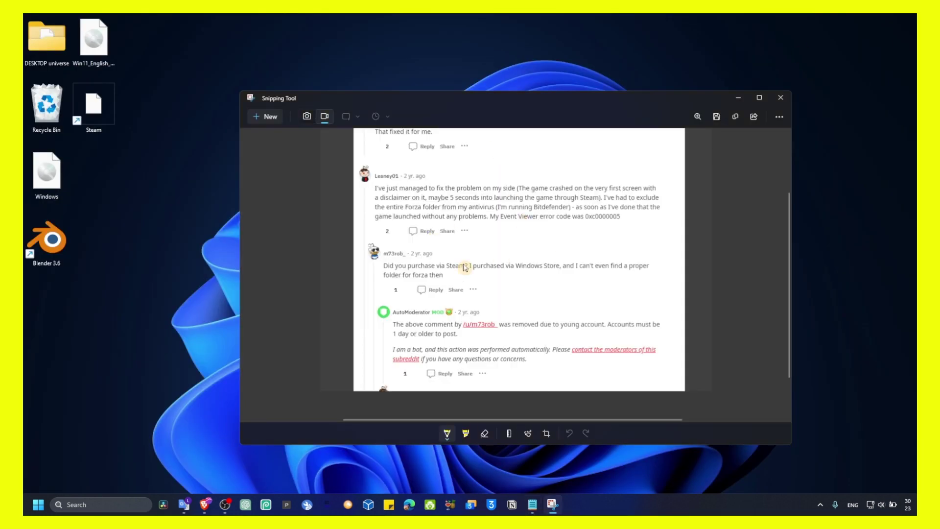
# Step: Return to the Reddit screenshot and open Windows Security from the hidden tray icons
pyautogui.click(793, 486)
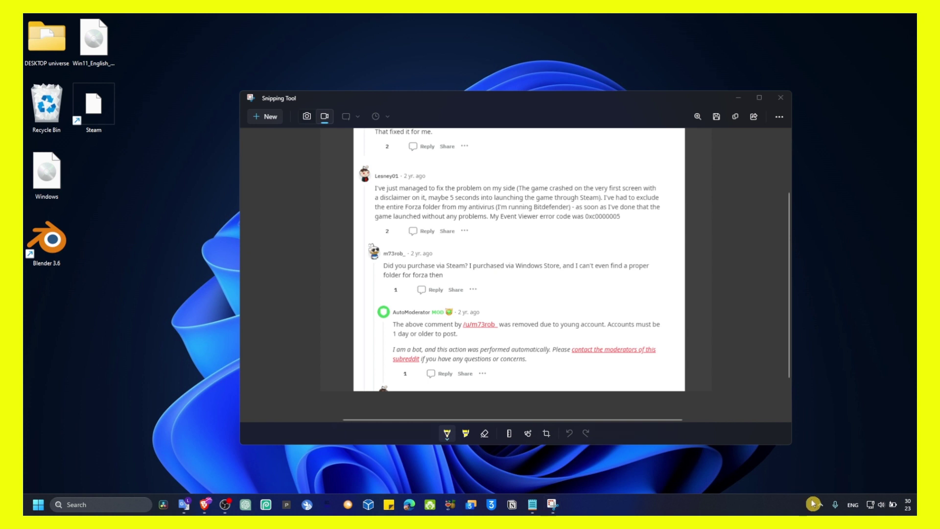
pyautogui.click(439, 203)
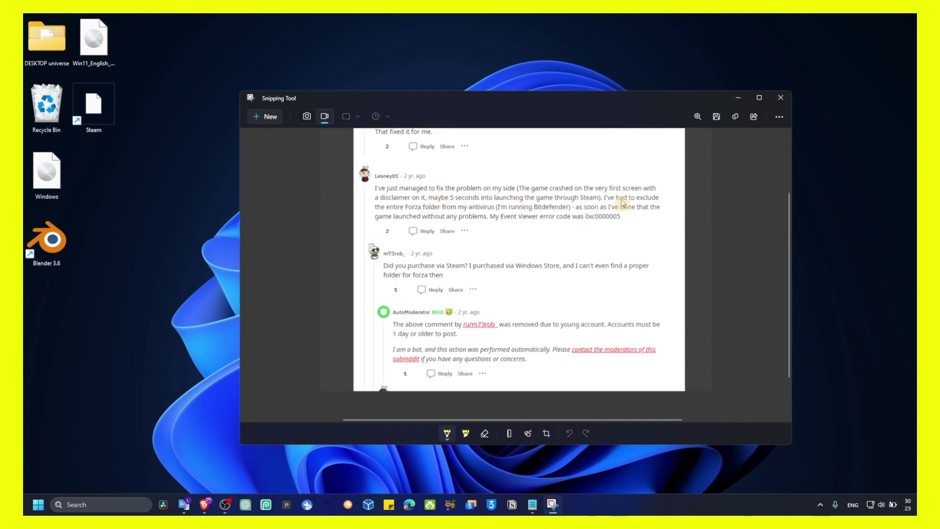
pyautogui.click(385, 483)
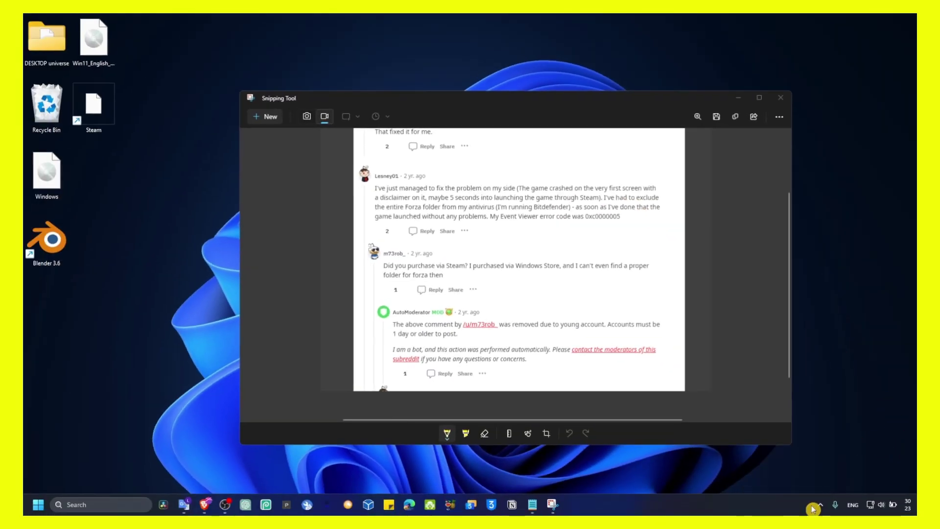
pyautogui.click(819, 504)
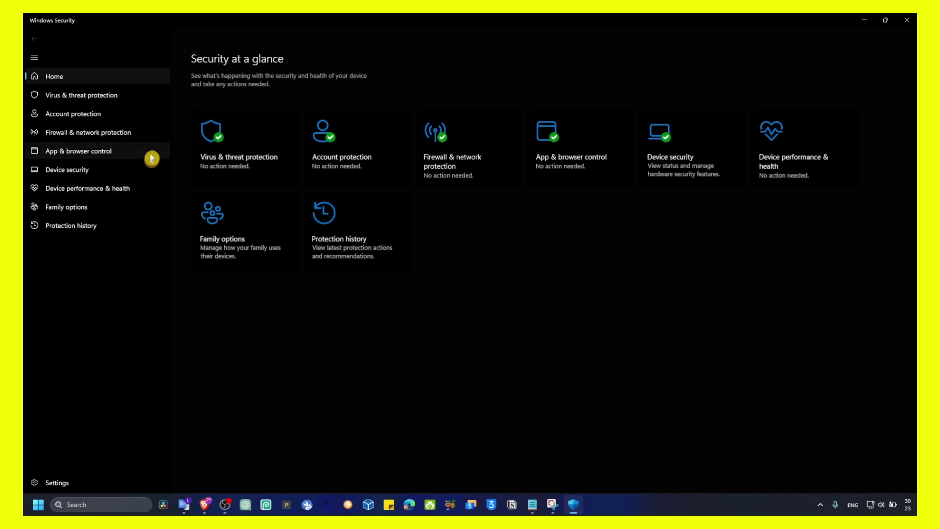
# Step: Open Virus & threat protection settings and scroll to the Exclusions section
pyautogui.click(110, 95)
pyautogui.click(96, 82)
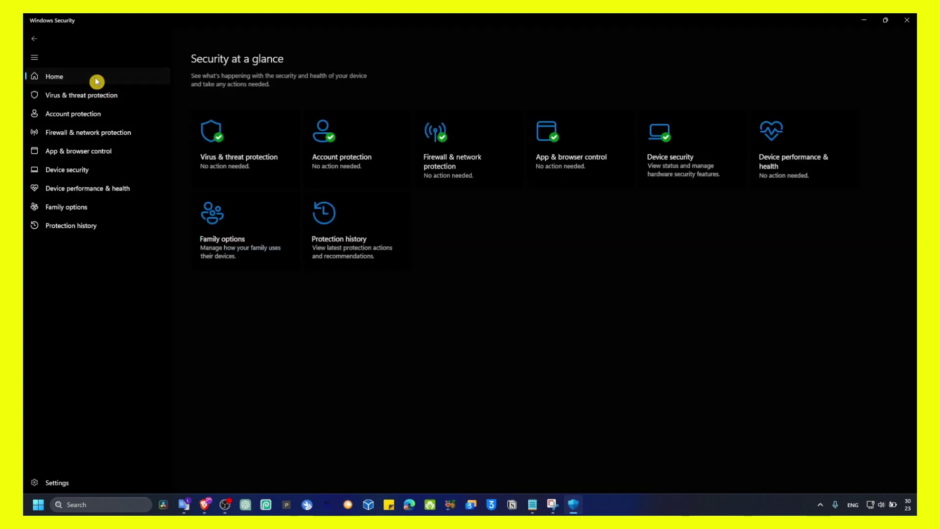
pyautogui.click(235, 150)
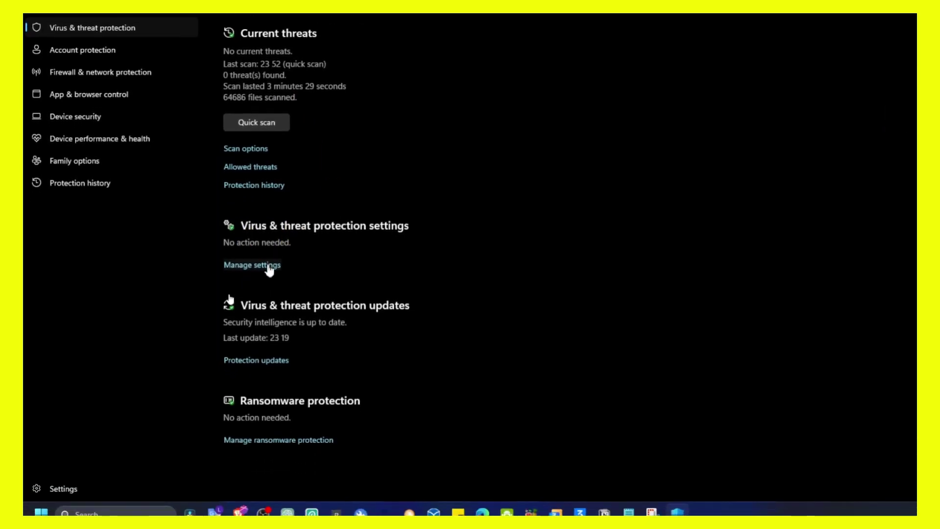
pyautogui.click(267, 266)
pyautogui.scroll(-4, 268, 268)
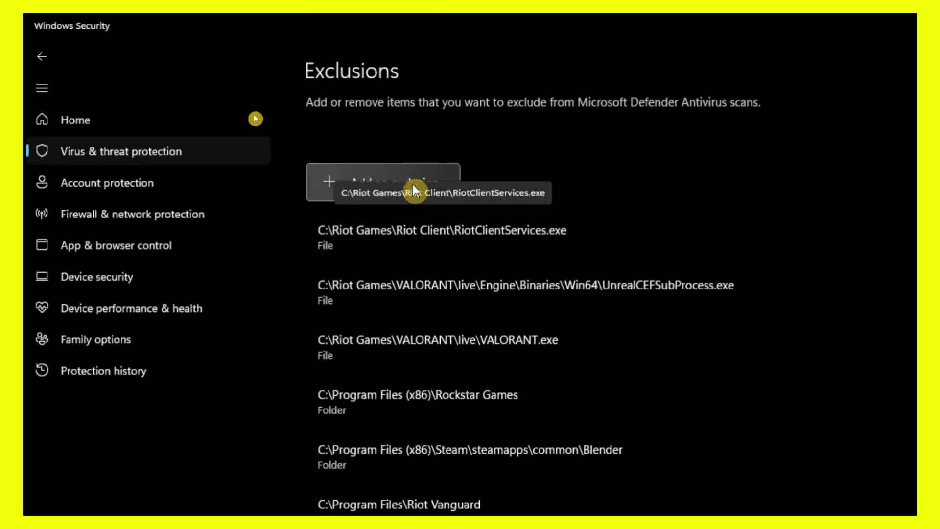
# Step: Preview the exclusion types under Add an exclusion, then close Windows Security
pyautogui.click(418, 184)
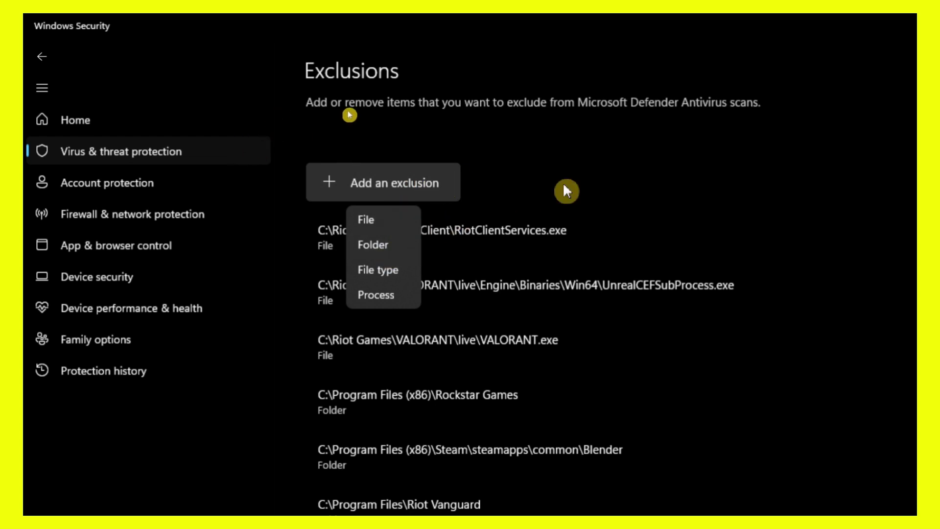
pyautogui.click(585, 195)
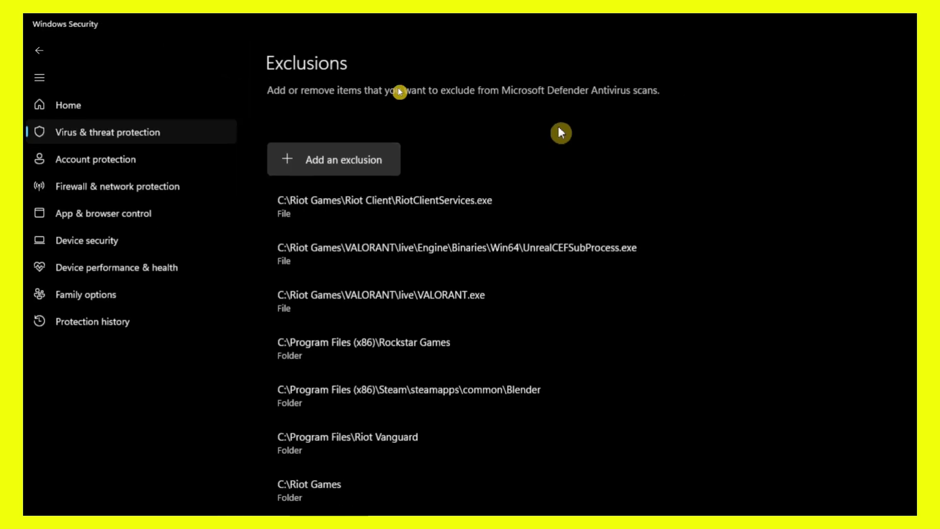
pyautogui.click(906, 20)
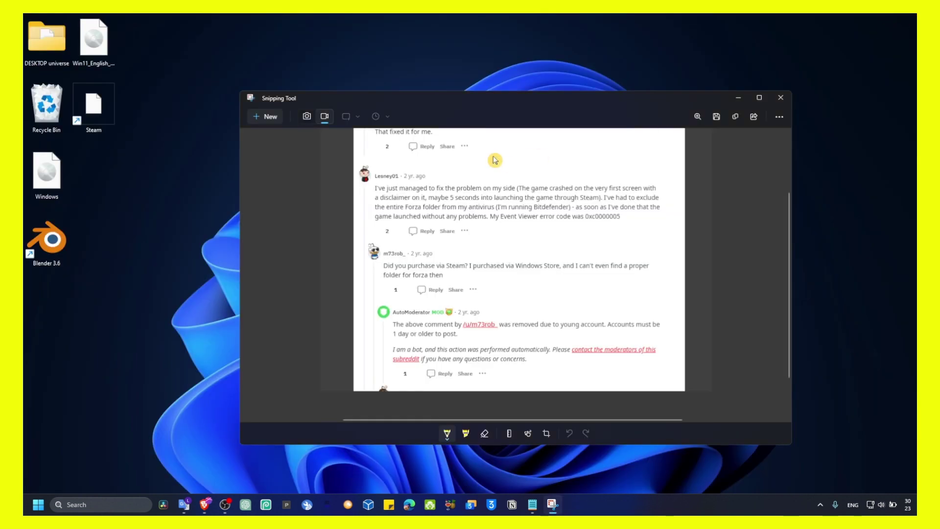
# Step: Minimize the Reddit screenshot and place the cursor after '2. Run as' in the notes
pyautogui.click(738, 98)
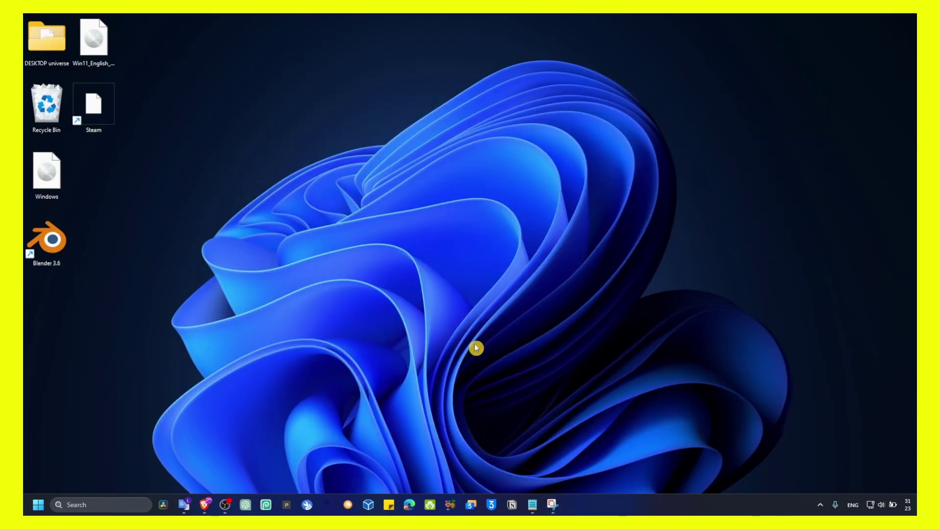
pyautogui.click(532, 504)
pyautogui.press('super')
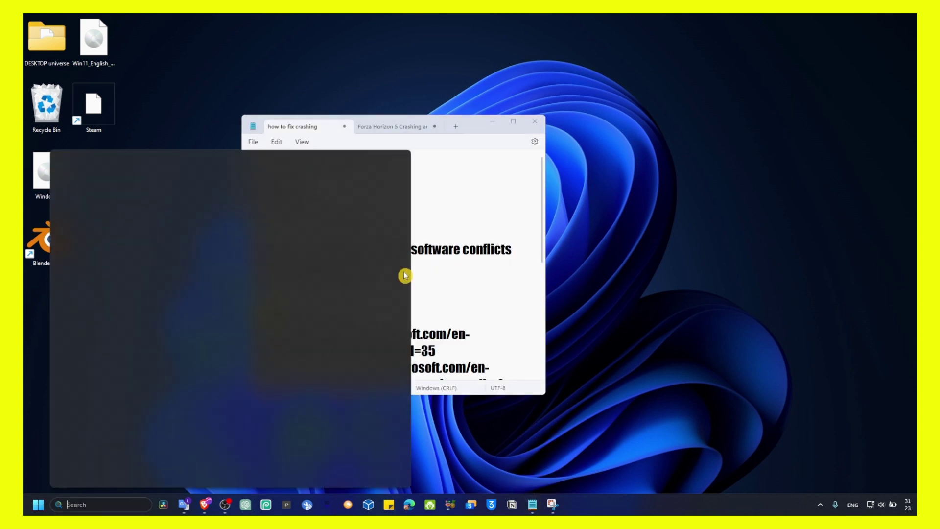
pyautogui.click(456, 179)
# Step: Search 'windwo' and open the Windows Update settings page
pyautogui.press('super')
pyautogui.write('windwo')
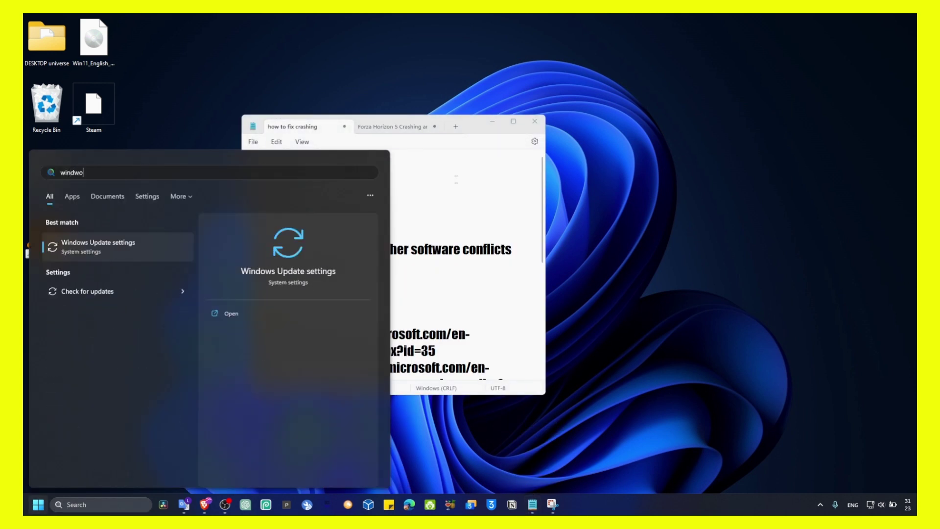
pyautogui.press('Return')
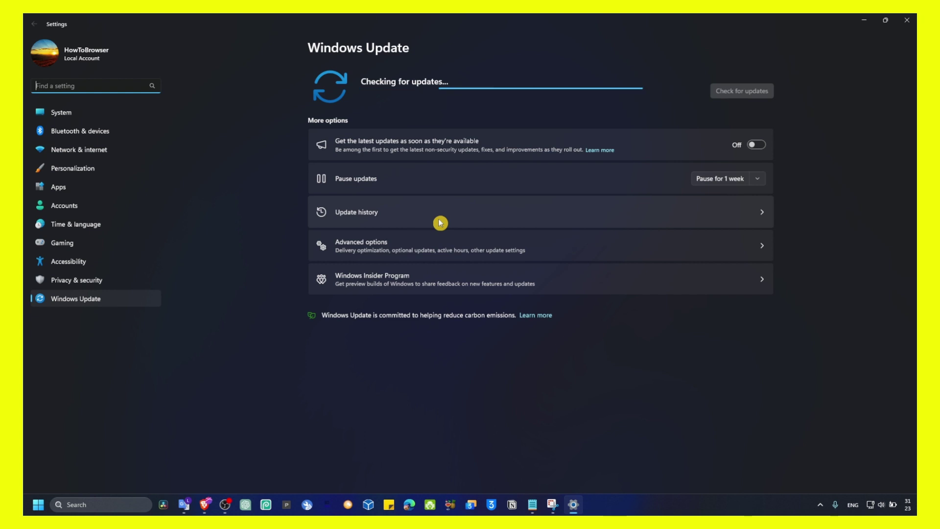
# Step: Look over the Windows Update history and return to Windows Update
pyautogui.write('w')
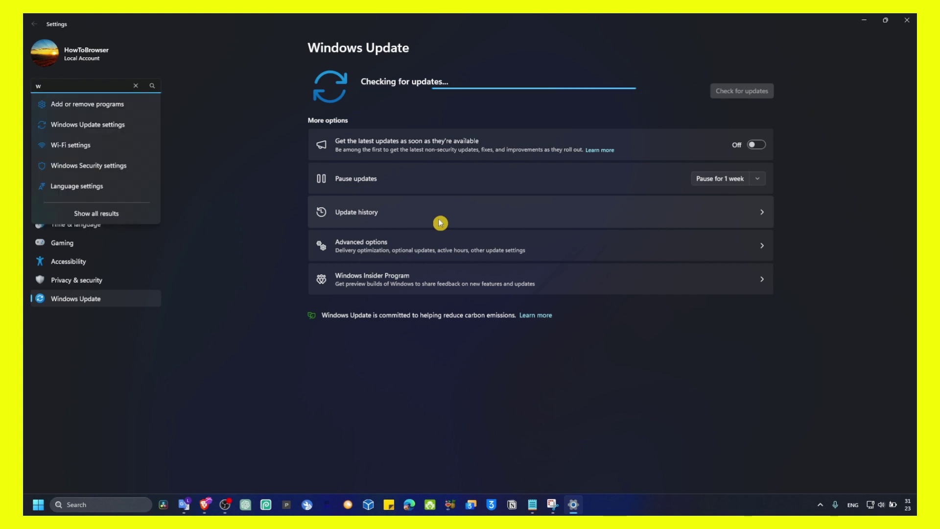
pyautogui.click(444, 226)
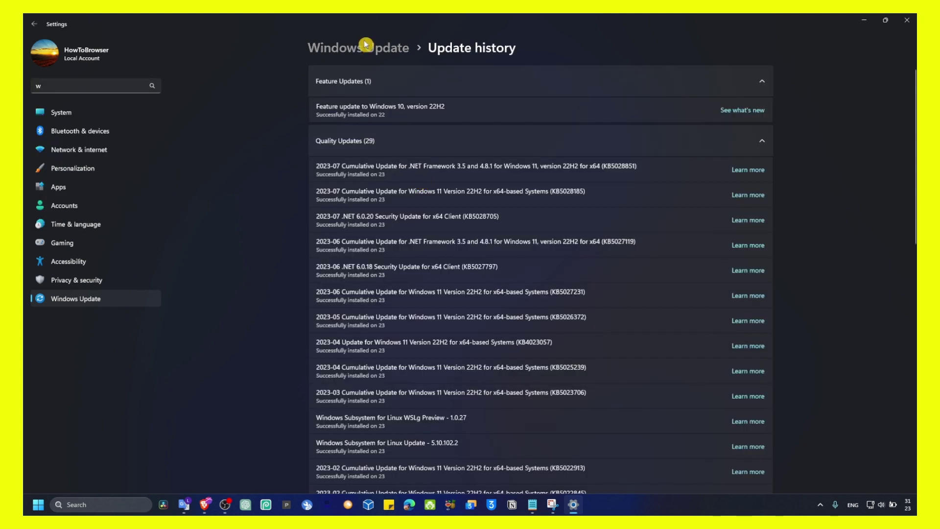
pyautogui.click(364, 45)
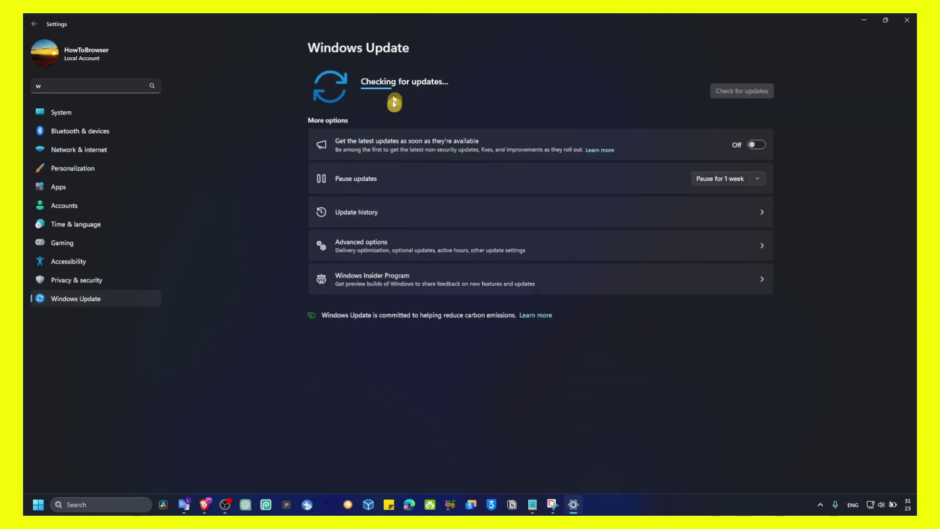
# Step: Confirm Advanced options > Optional updates has nothing pending, then close Settings
pyautogui.click(367, 249)
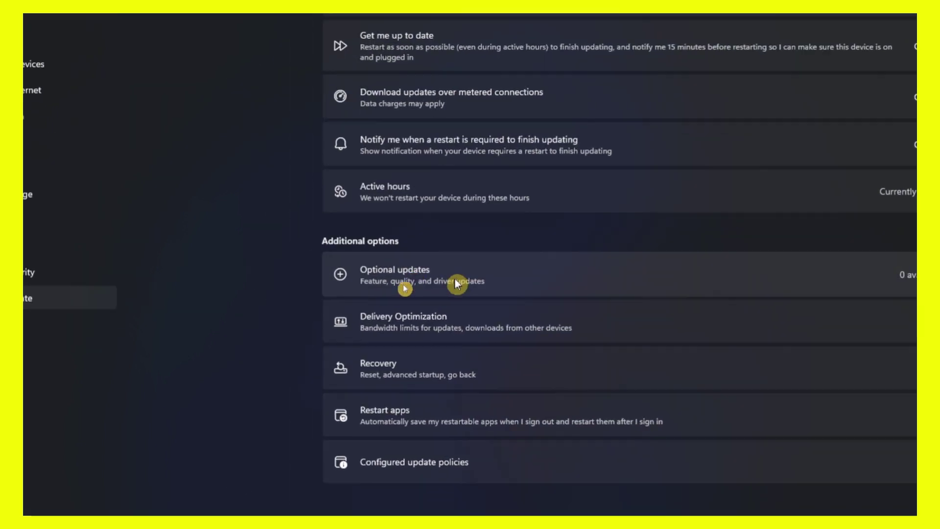
pyautogui.click(402, 282)
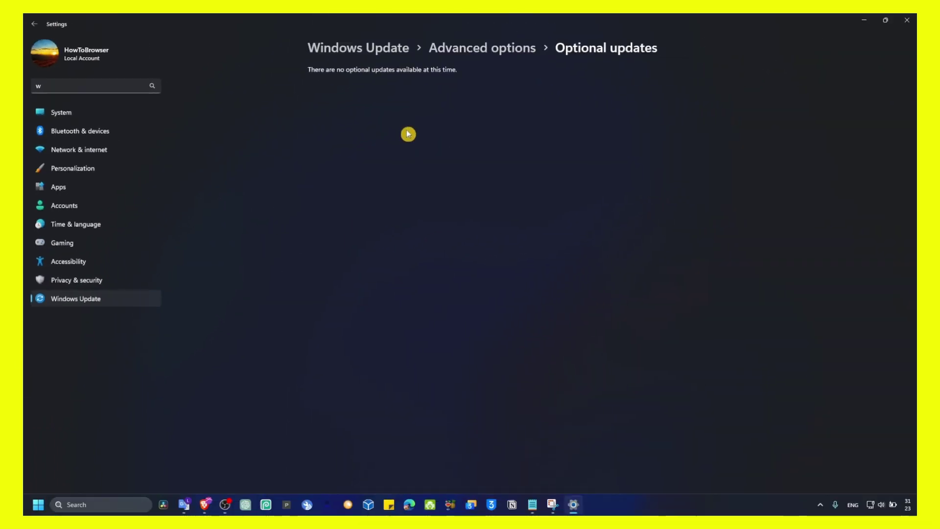
pyautogui.click(444, 48)
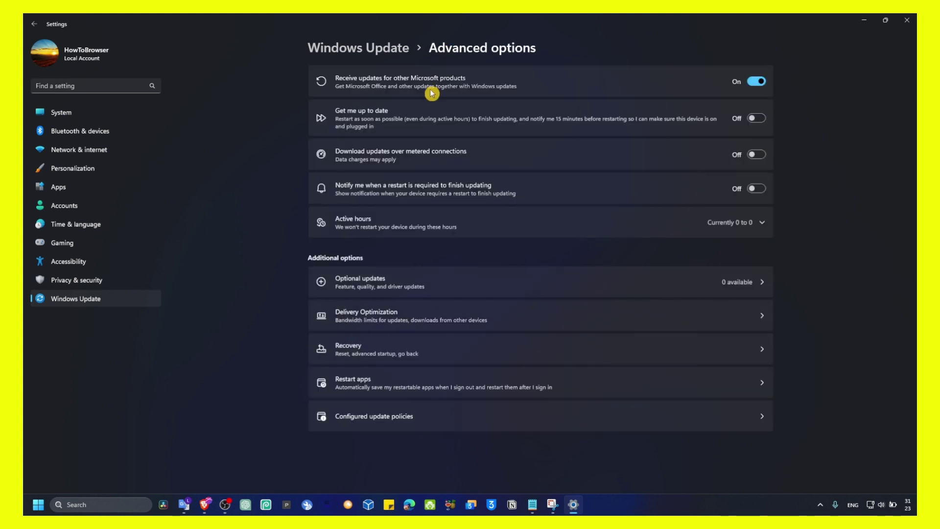
pyautogui.click(388, 47)
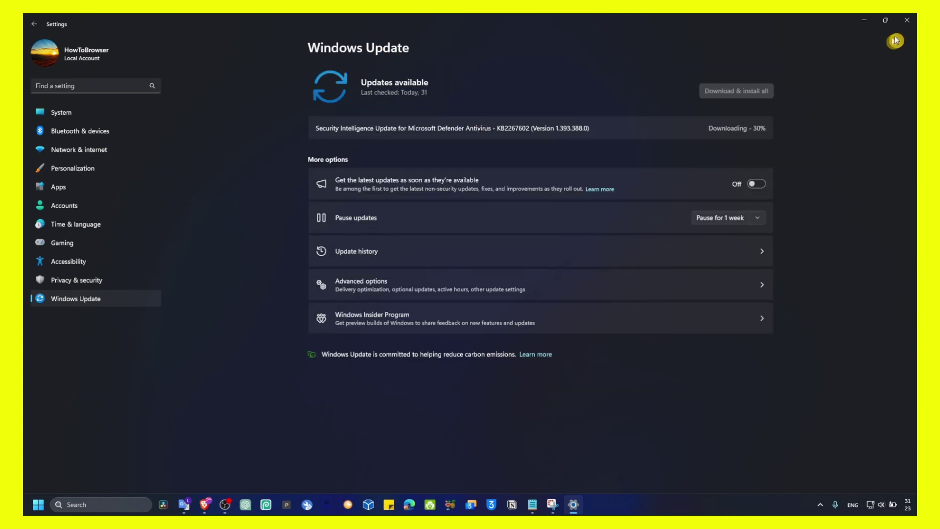
pyautogui.click(906, 20)
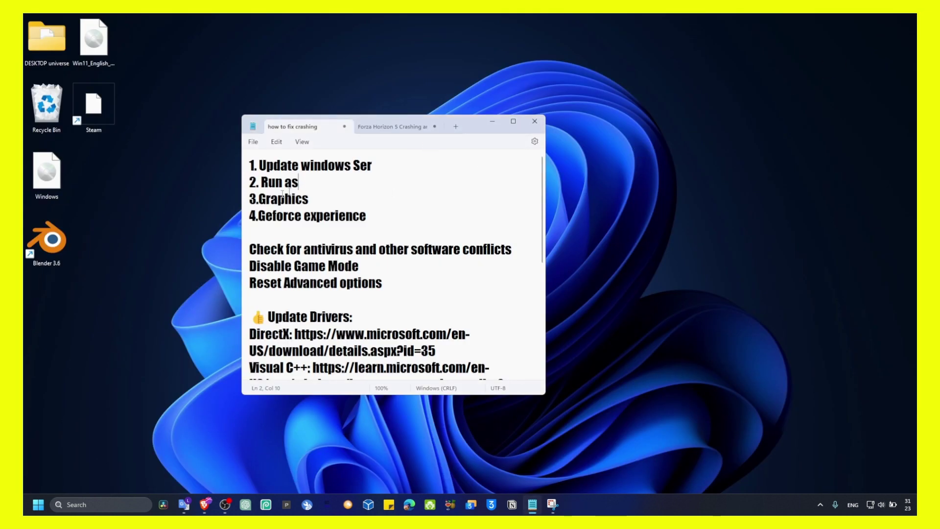
# Step: Set Blender 3.6's shortcut to Windows 8 compatibility, run as administrator, fullscreen optimizations disabled, and apply
pyautogui.rightClick(42, 230)
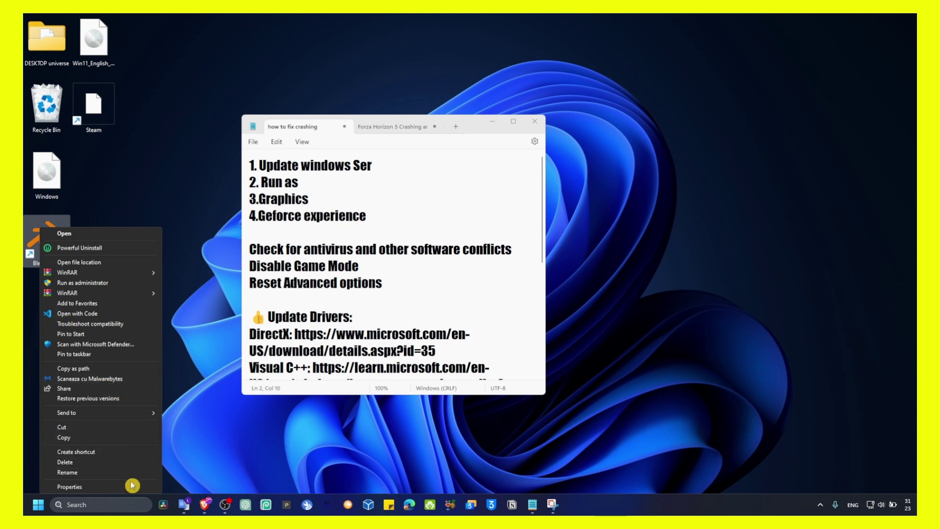
pyautogui.click(100, 487)
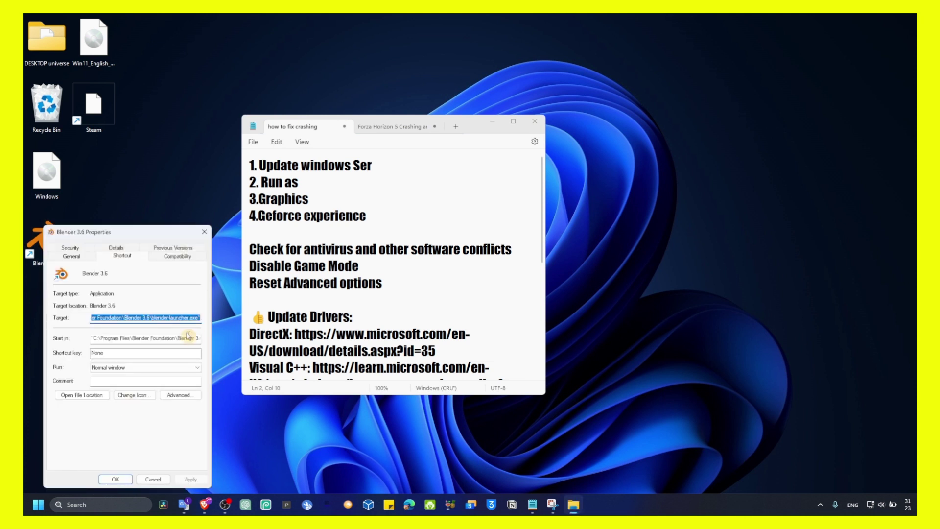
pyautogui.moveTo(156, 232); pyautogui.dragTo(232, 204)
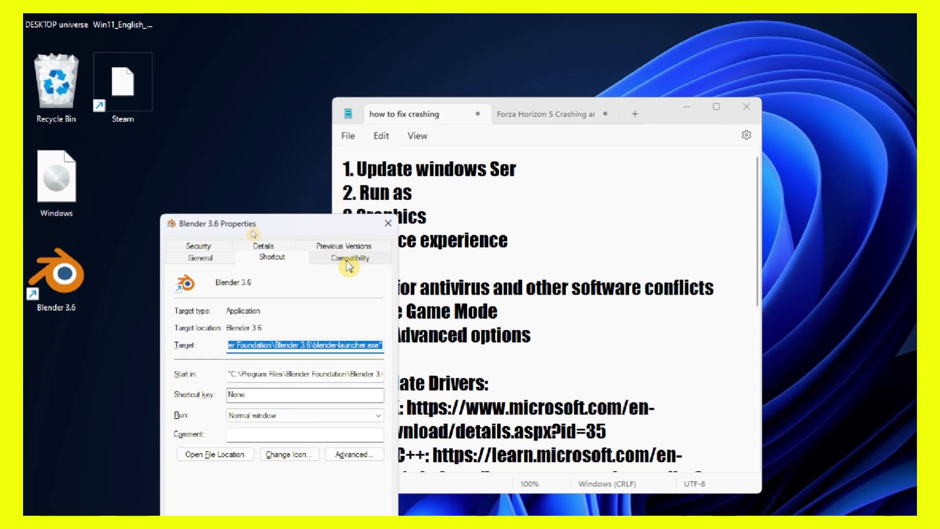
pyautogui.click(298, 234)
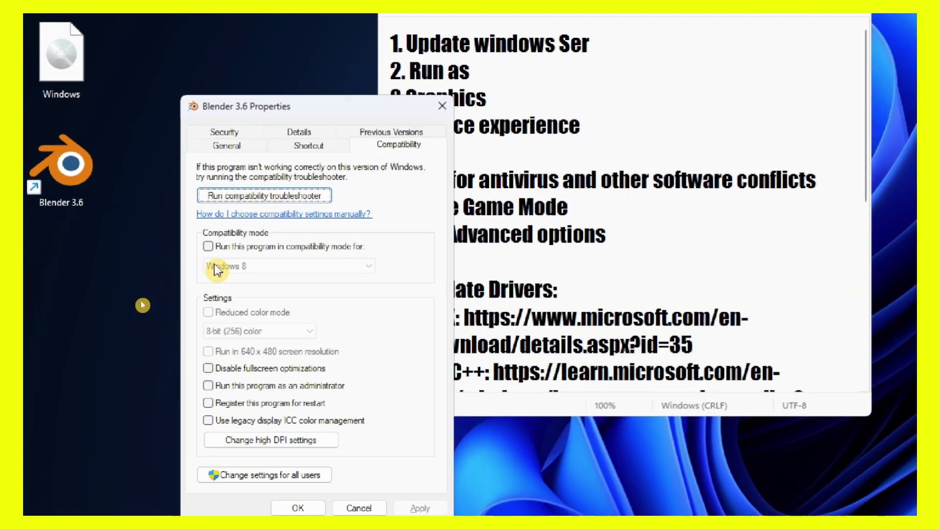
pyautogui.click(208, 247)
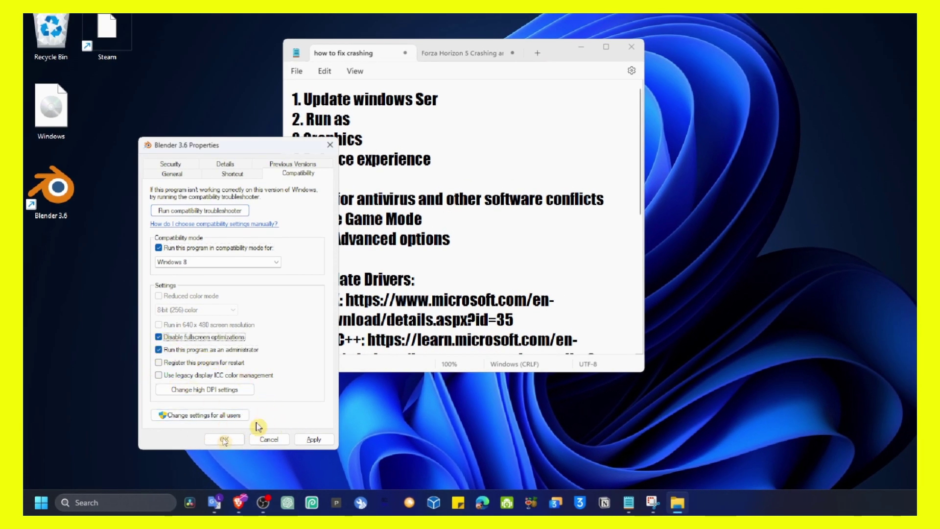
pyautogui.click(313, 439)
pyautogui.click(224, 439)
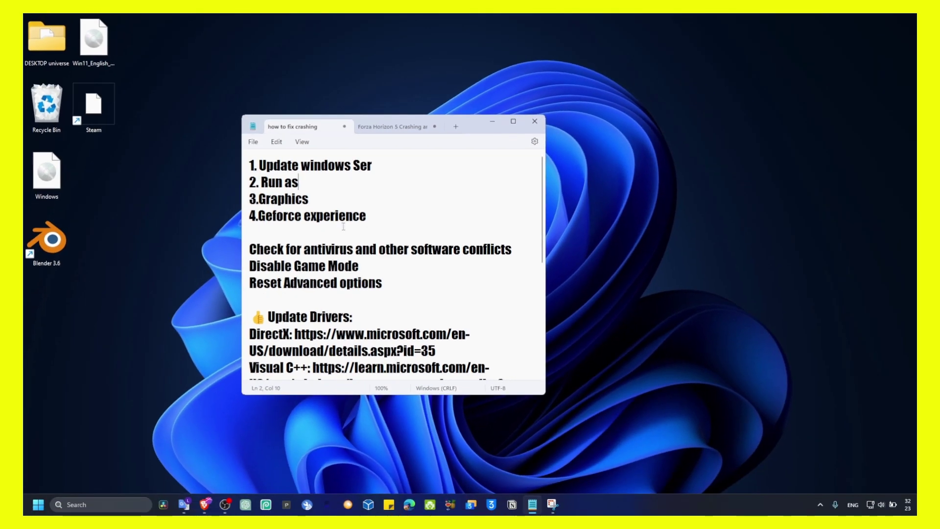
# Step: Search 'graphics settings' and open the Graphics settings page
pyautogui.press('super+s')
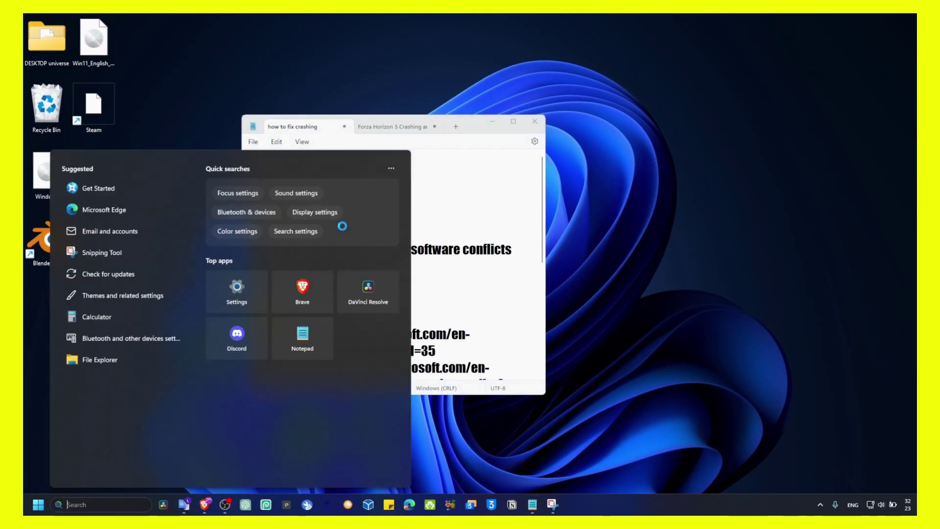
pyautogui.write('graphics')
pyautogui.press('BackSpace')
pyautogui.press('BackSpace')
pyautogui.press('BackSpace')
pyautogui.press('BackSpace')
pyautogui.press('BackSpace')
pyautogui.press('BackSpace')
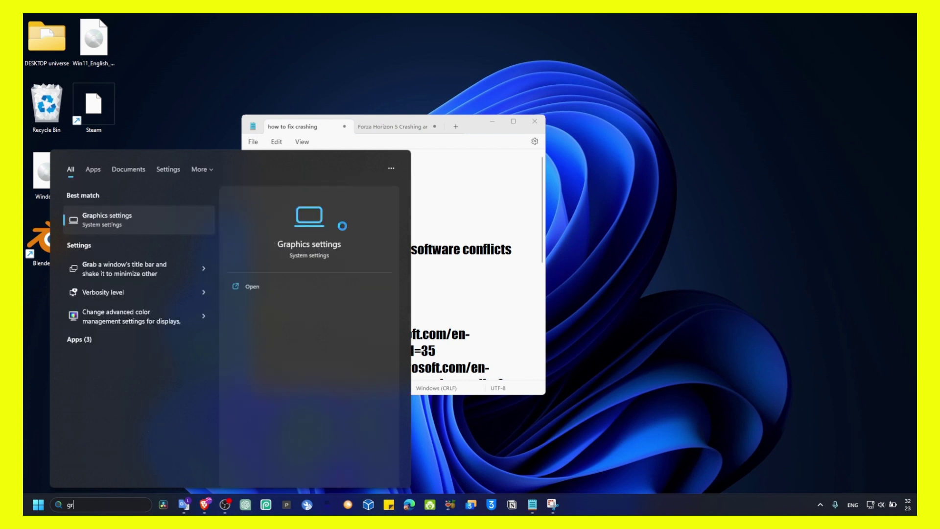
pyautogui.write('raphics settings')
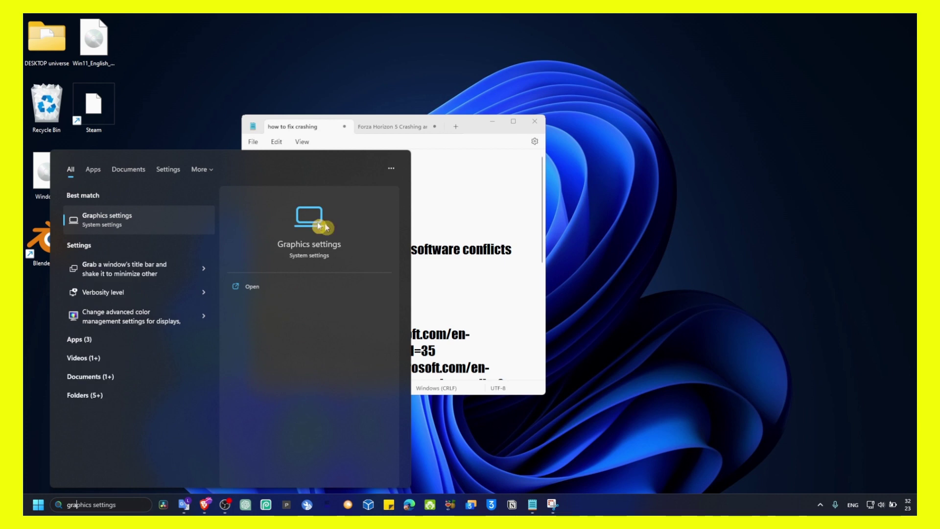
pyautogui.click(124, 216)
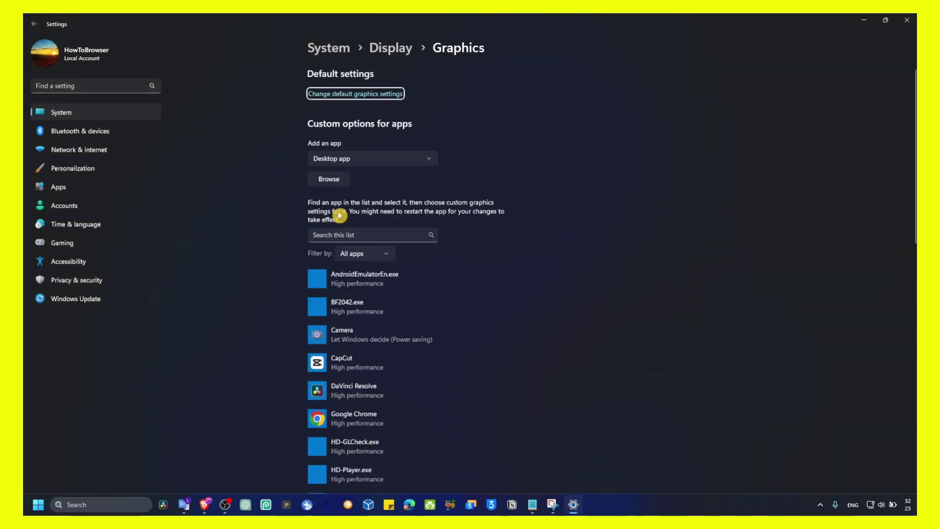
pyautogui.scroll(-3, 363, 255)
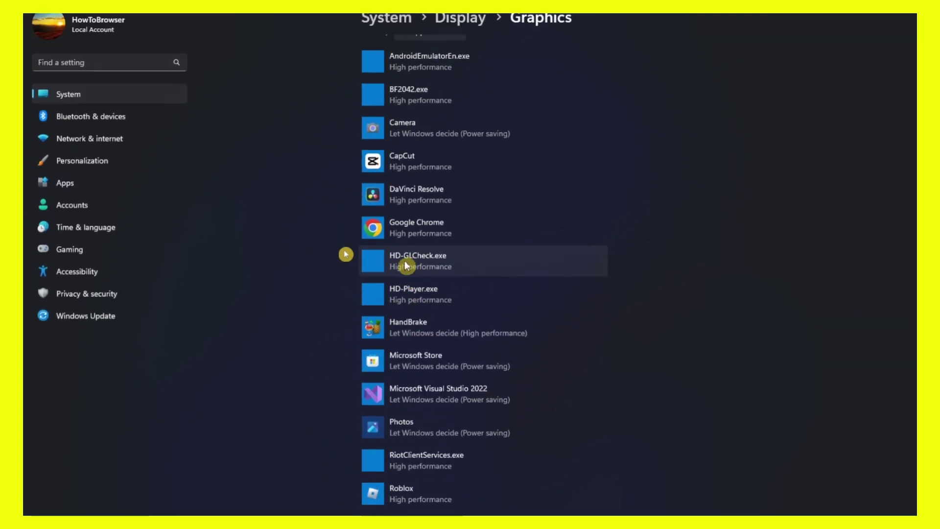
pyautogui.scroll(5, 409, 185)
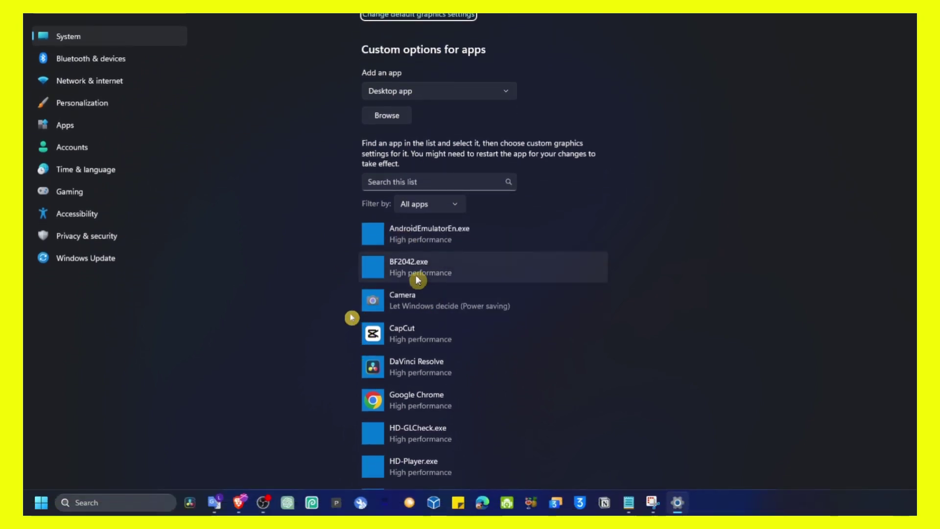
pyautogui.scroll(-5, 392, 318)
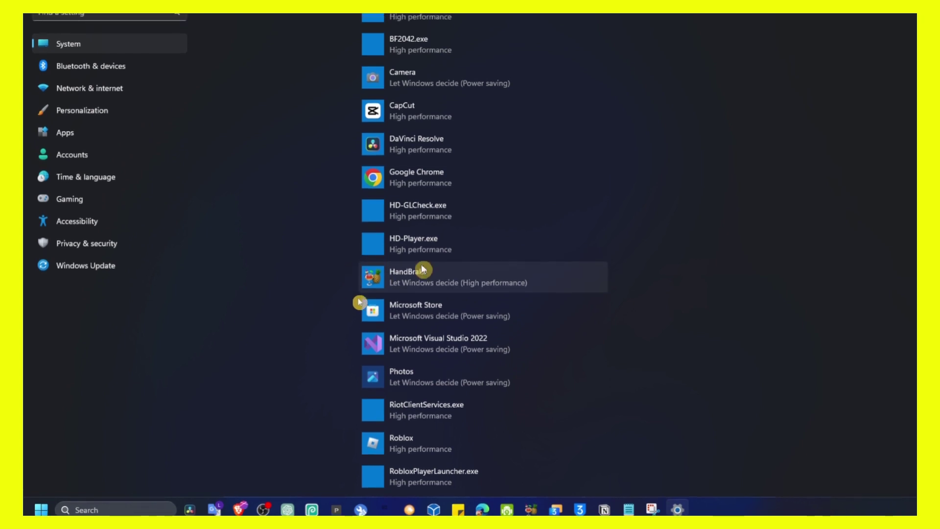
# Step: Keep Google Chrome's graphics preference at High performance and save it
pyautogui.click(421, 181)
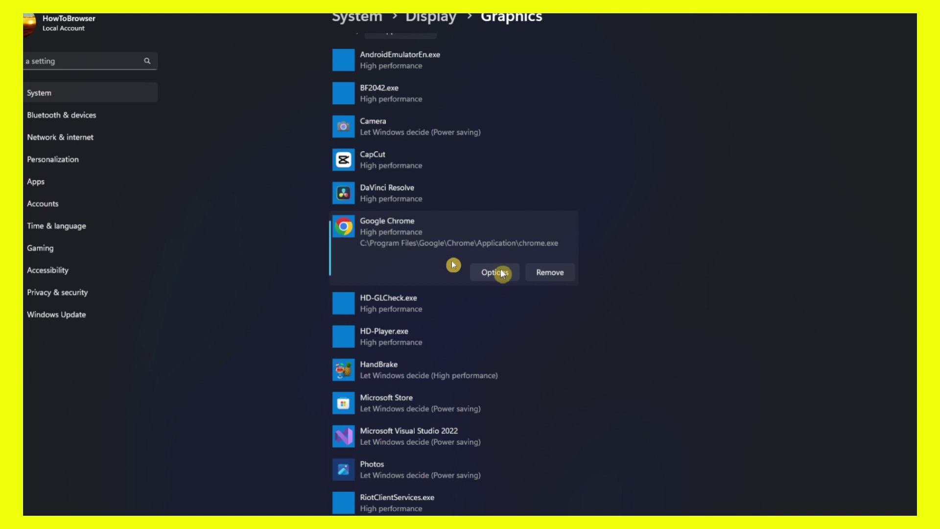
pyautogui.click(494, 272)
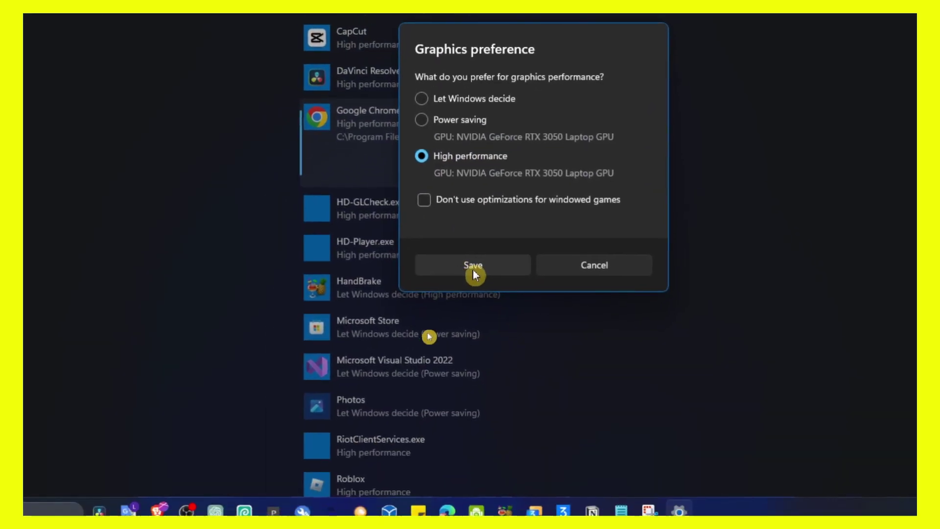
pyautogui.click(473, 269)
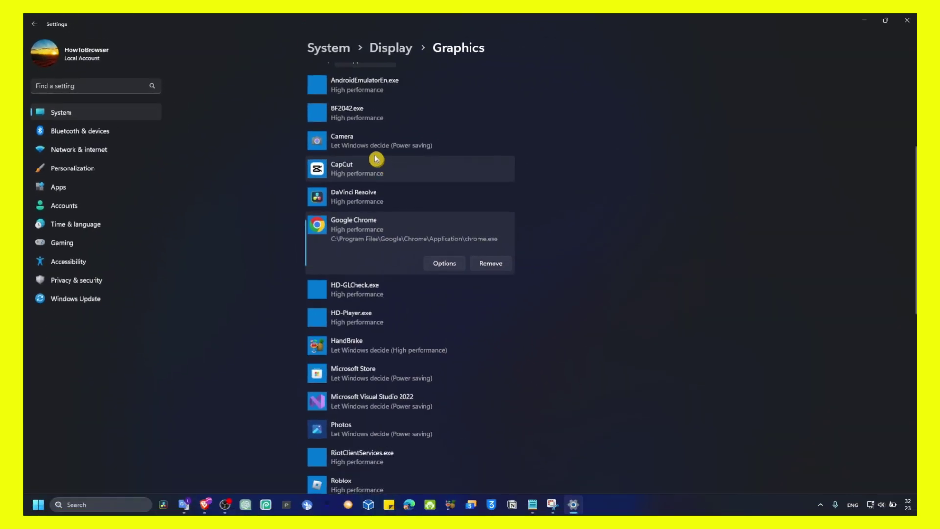
pyautogui.scroll(4, 367, 151)
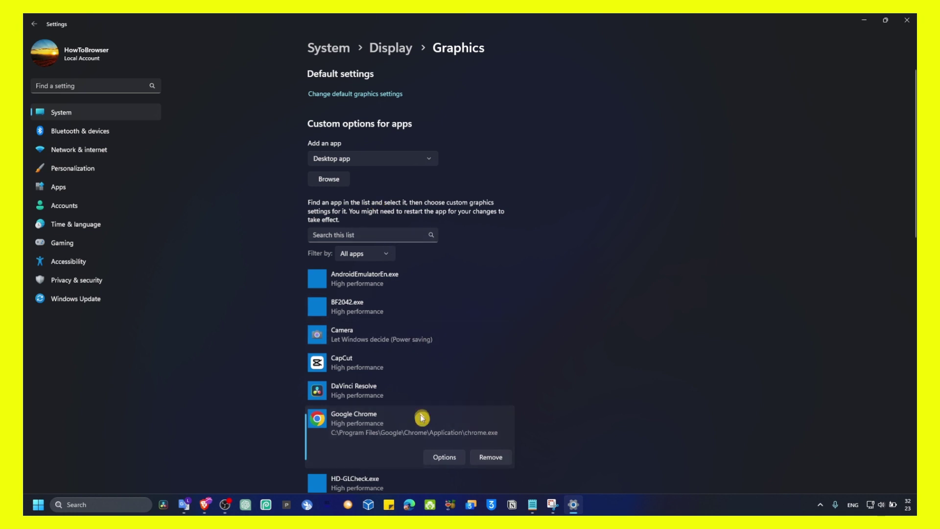
pyautogui.click(439, 458)
pyautogui.click(510, 330)
# Step: Search 'power' and make High Performance the active power plan
pyautogui.press('super')
pyautogui.write('pow')
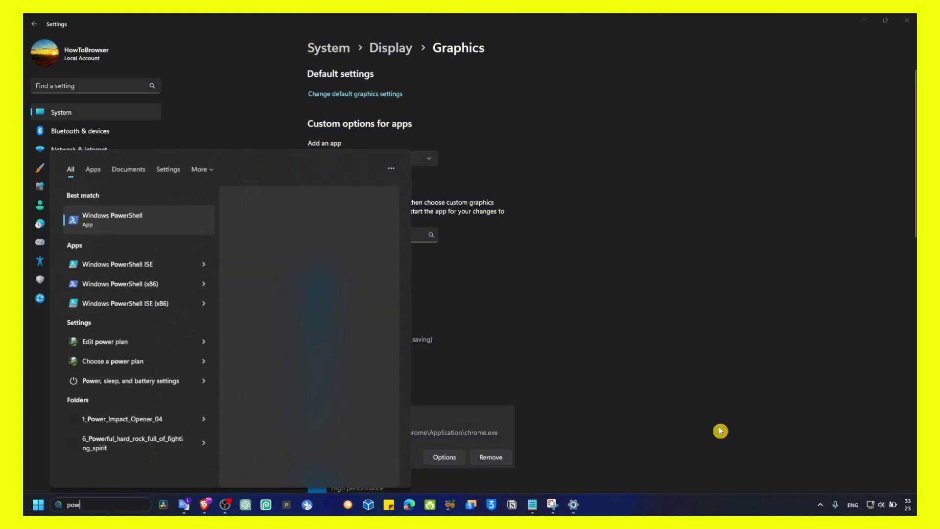
pyautogui.write('er')
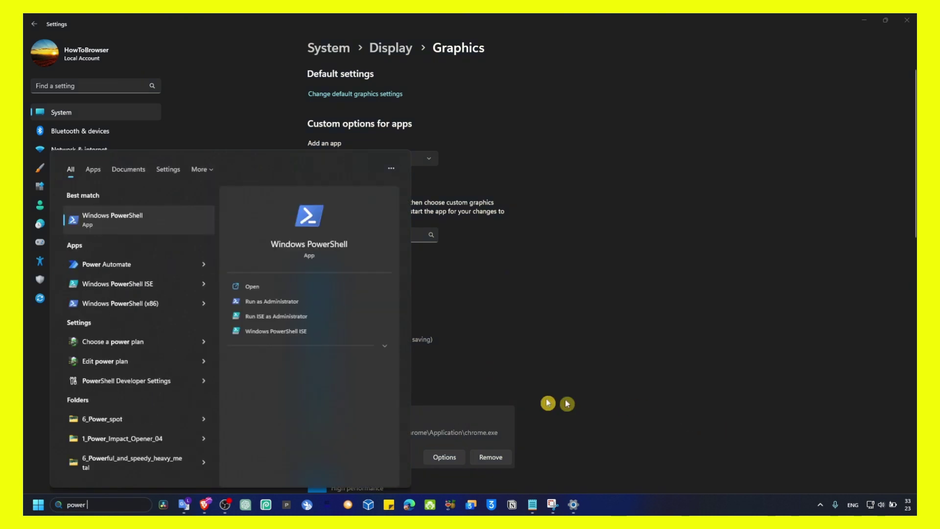
pyautogui.click(168, 363)
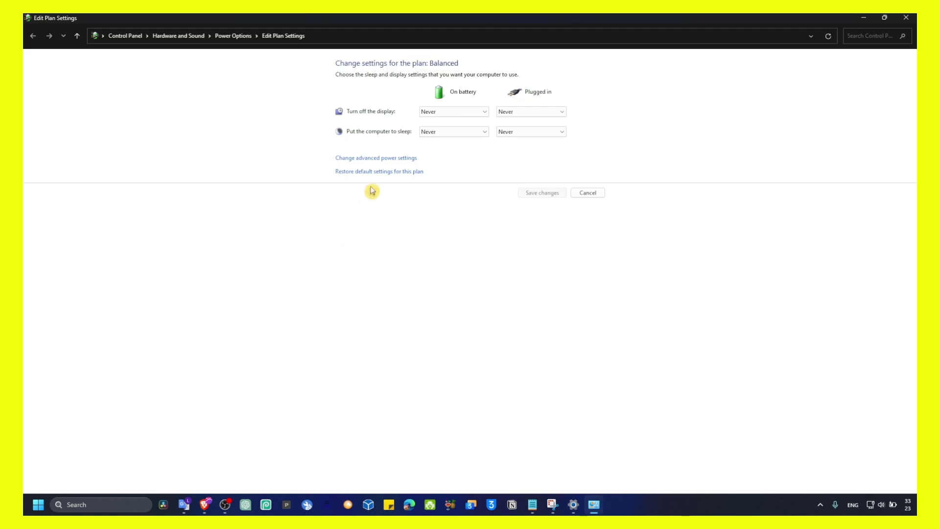
pyautogui.click(233, 36)
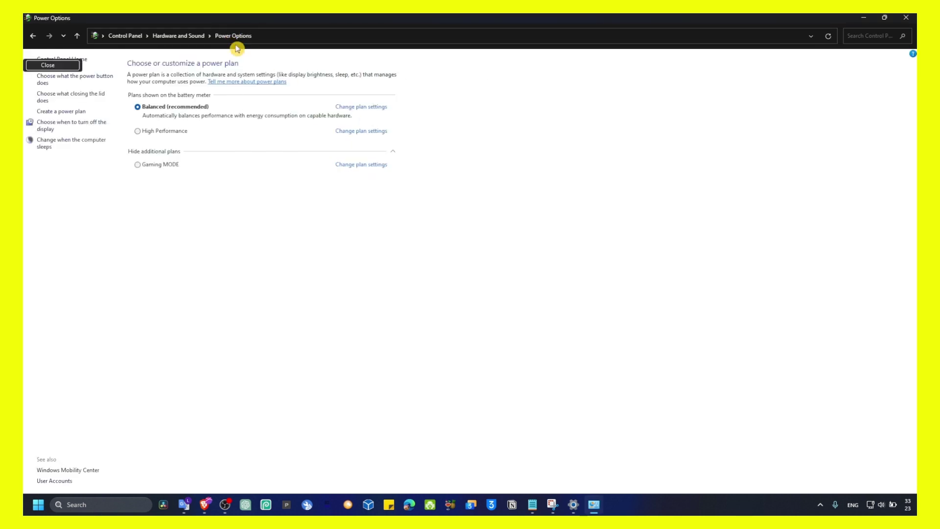
pyautogui.click(219, 222)
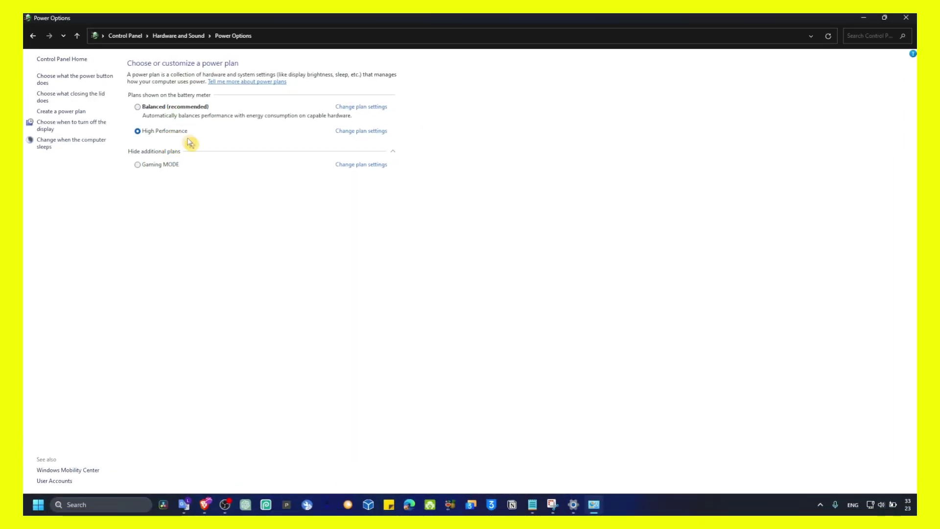
# Step: Inspect the minimum and maximum processor state settings, then close the power windows and Settings
pyautogui.click(361, 107)
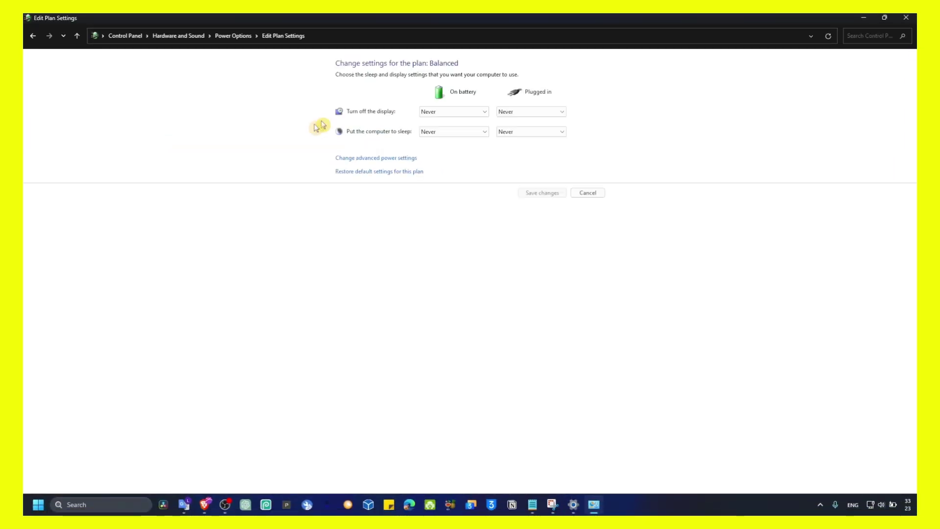
pyautogui.click(364, 157)
pyautogui.scroll(-2, 185, 219)
pyautogui.doubleClick(103, 195)
pyautogui.doubleClick(104, 200)
pyautogui.scroll(-2, 105, 205)
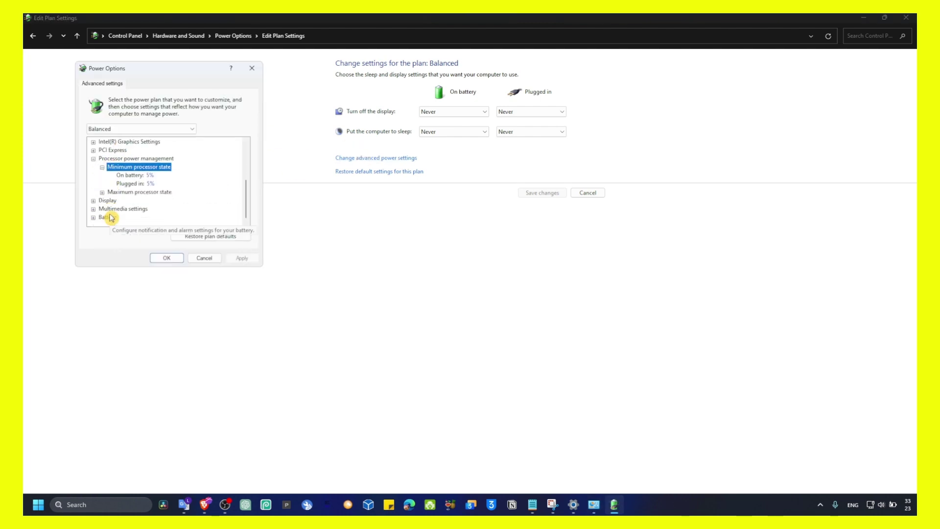
pyautogui.click(102, 192)
pyautogui.click(252, 69)
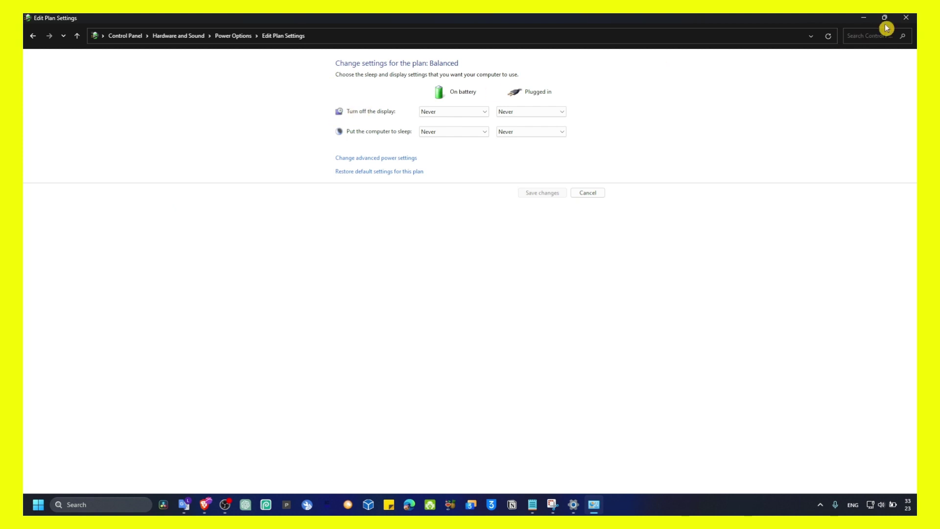
pyautogui.click(906, 18)
pyautogui.click(906, 19)
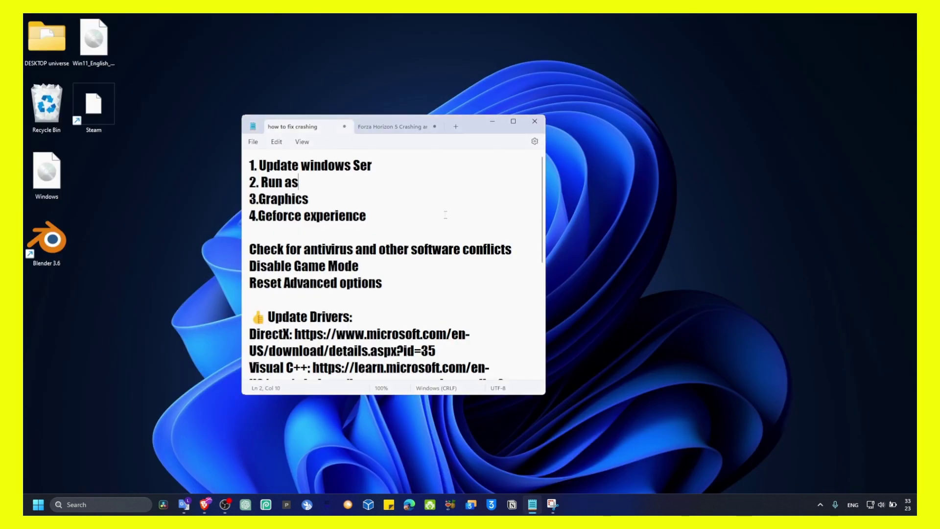
# Step: Minimize the notes and launch GeForce Experience from a 'geforce experience' search
pyautogui.click(492, 120)
pyautogui.press('super+s')
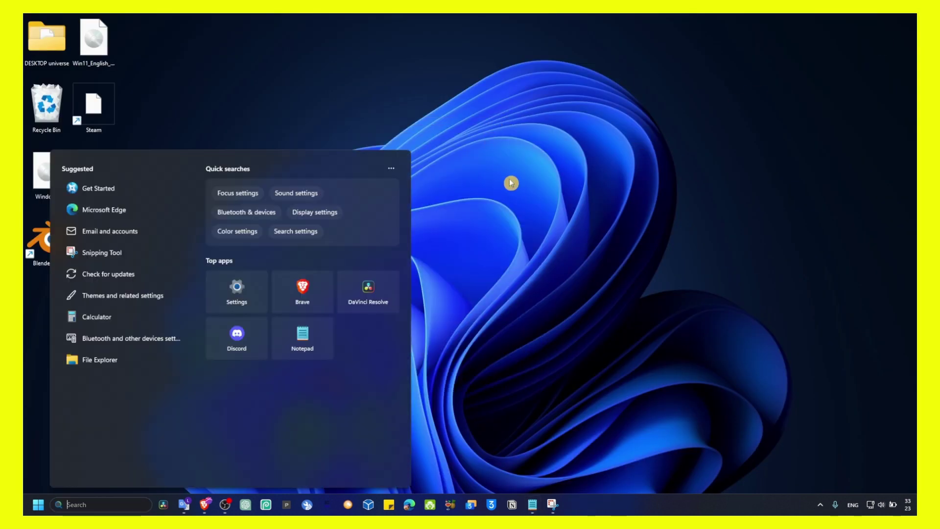
pyautogui.write('graph')
pyautogui.press('BackSpace')
pyautogui.press('BackSpace')
pyautogui.press('BackSpace')
pyautogui.press('BackSpace')
pyautogui.press('BackSpace')
pyautogui.write('geforce experience')
pyautogui.press('Return')
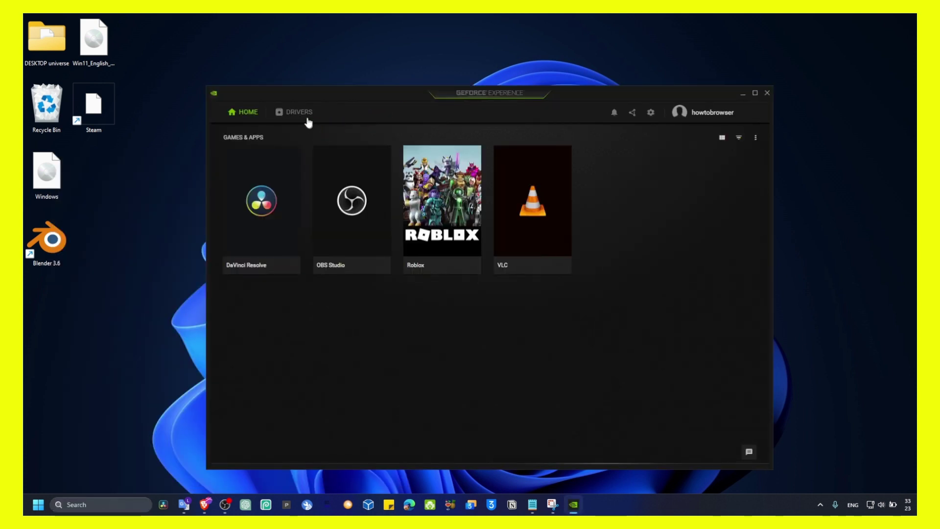
# Step: Check the Drivers page for Game Ready Driver 536.40 and its preference menu, then close GeForce Experience
pyautogui.click(301, 116)
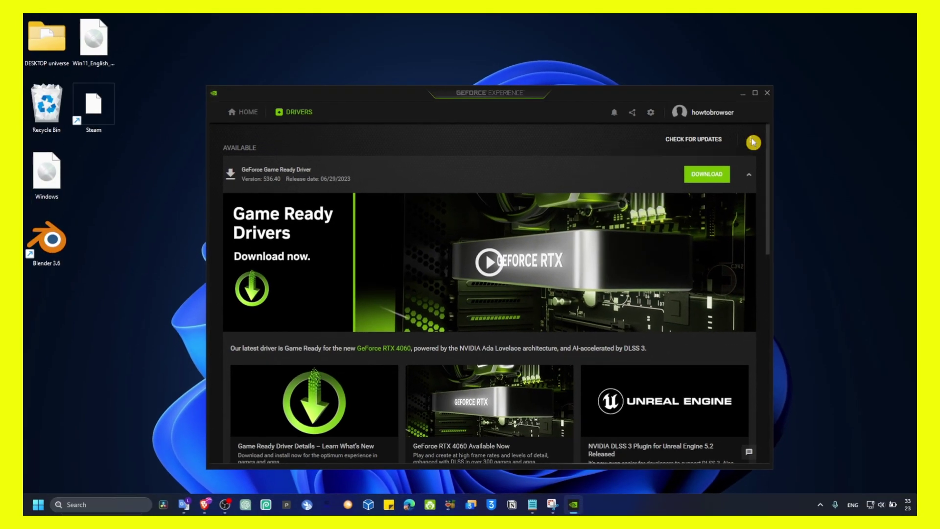
pyautogui.click(753, 142)
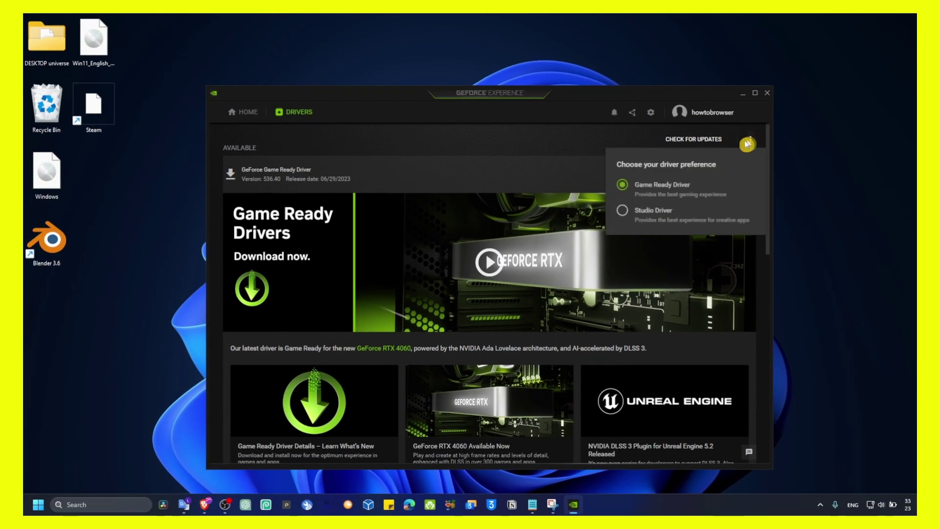
pyautogui.click(559, 140)
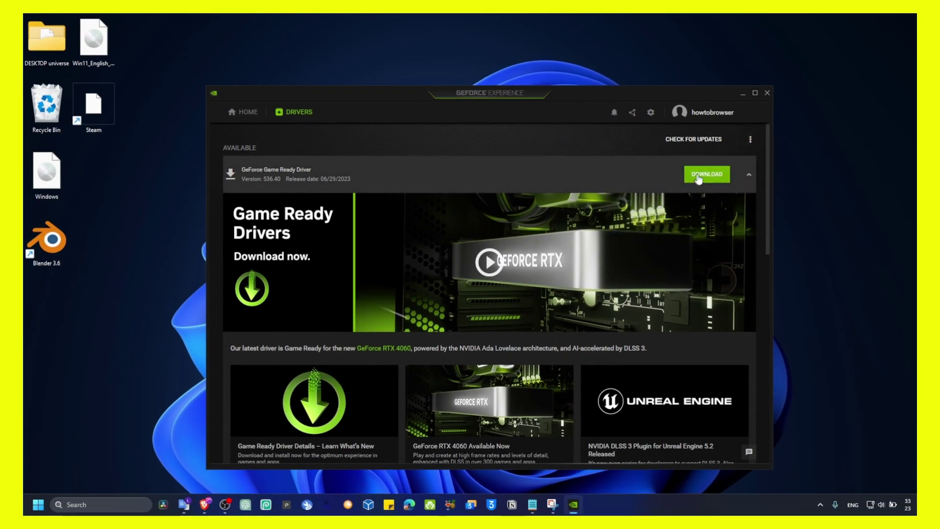
pyautogui.click(765, 94)
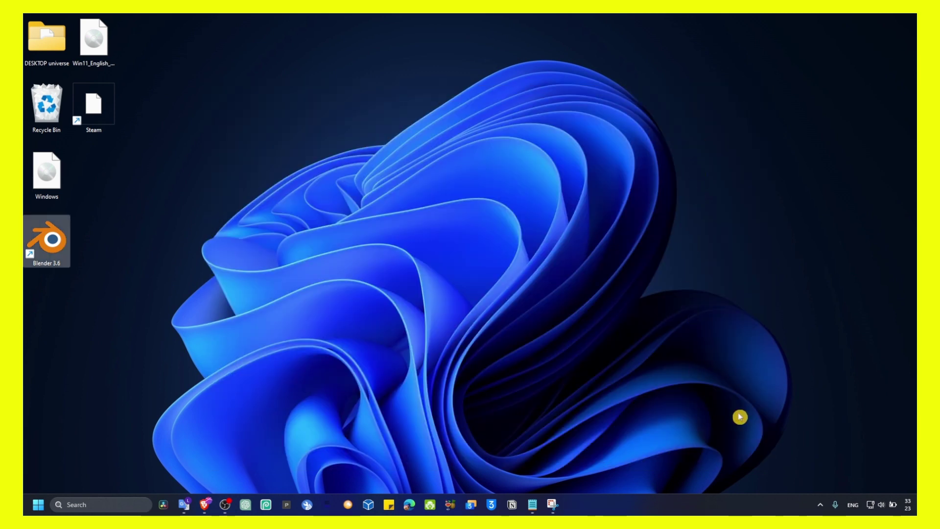
# Step: Minimize the crash-fix notes and search for 'game mode'
pyautogui.click(532, 504)
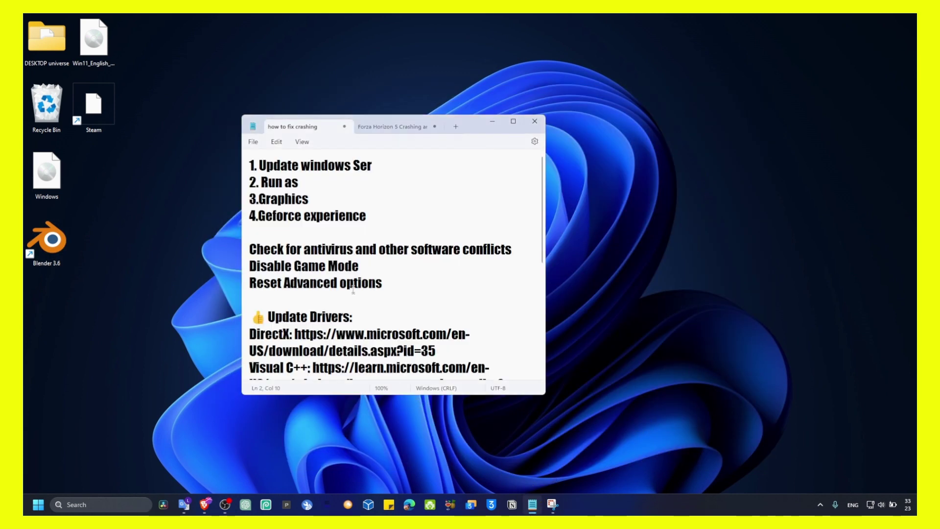
pyautogui.click(492, 121)
pyautogui.press('super+s')
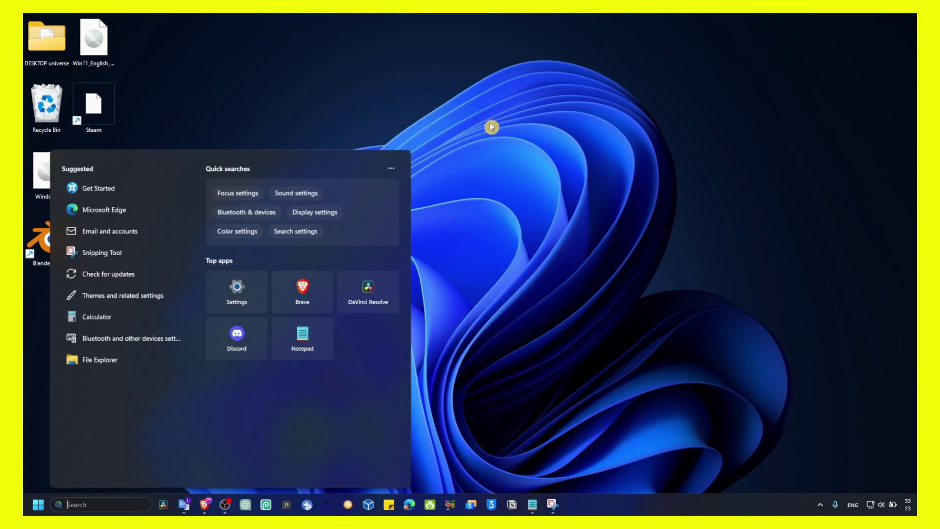
pyautogui.write('gamemo')
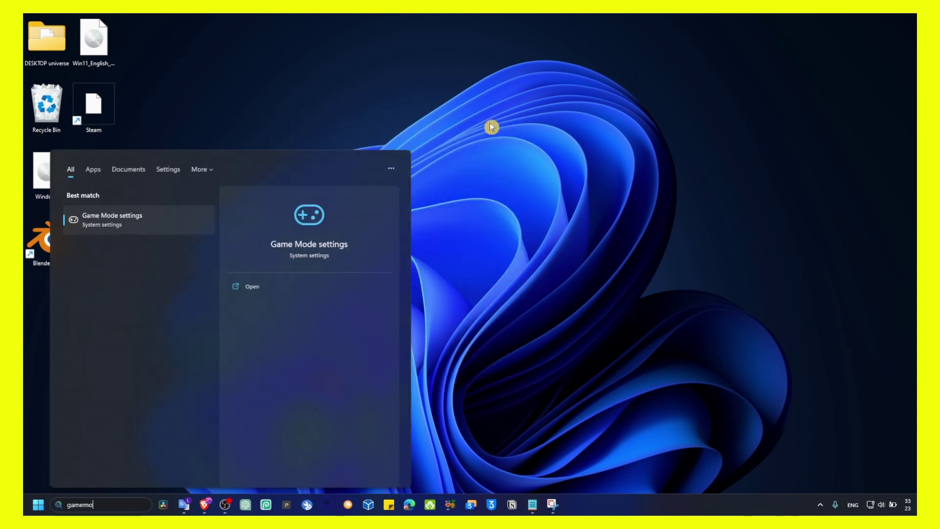
pyautogui.press('BackSpace')
pyautogui.write('mode')
# Step: Open the Game Mode settings, switch Game Mode off, and close Settings
pyautogui.press('Return')
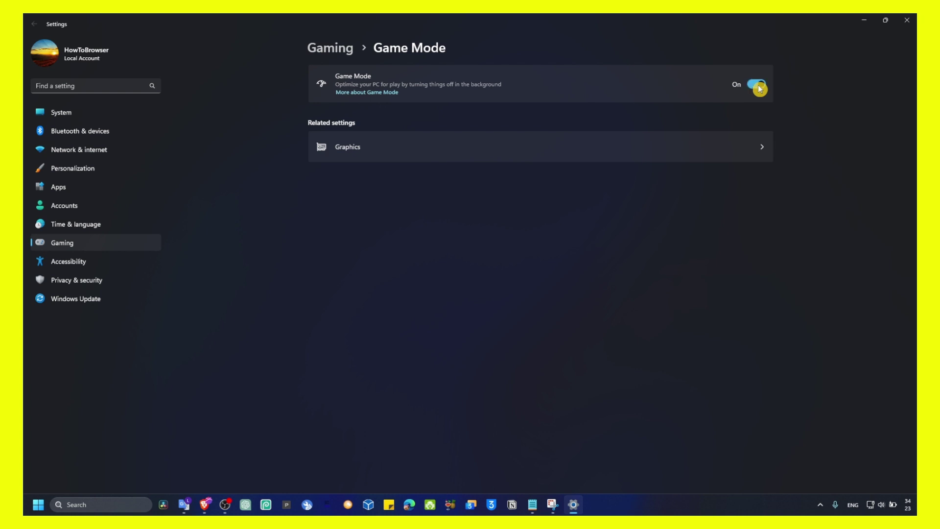
pyautogui.click(757, 87)
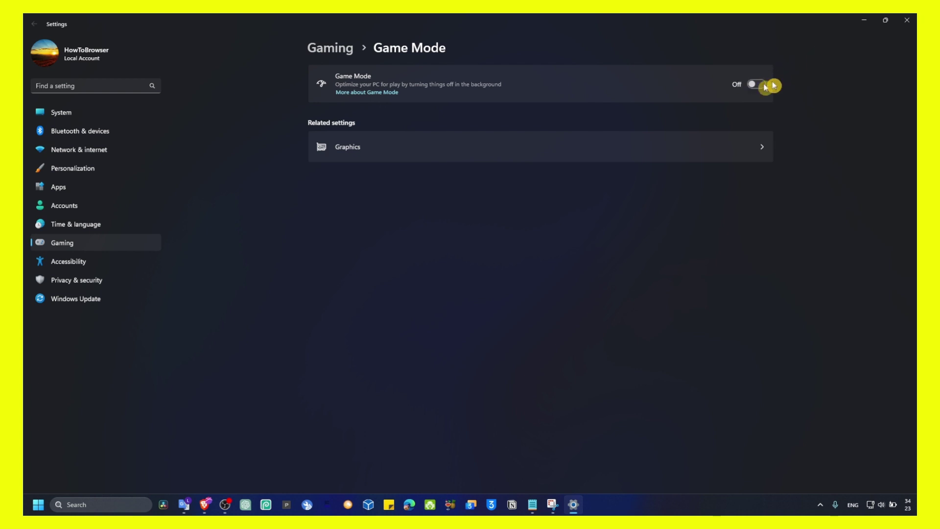
pyautogui.click(907, 20)
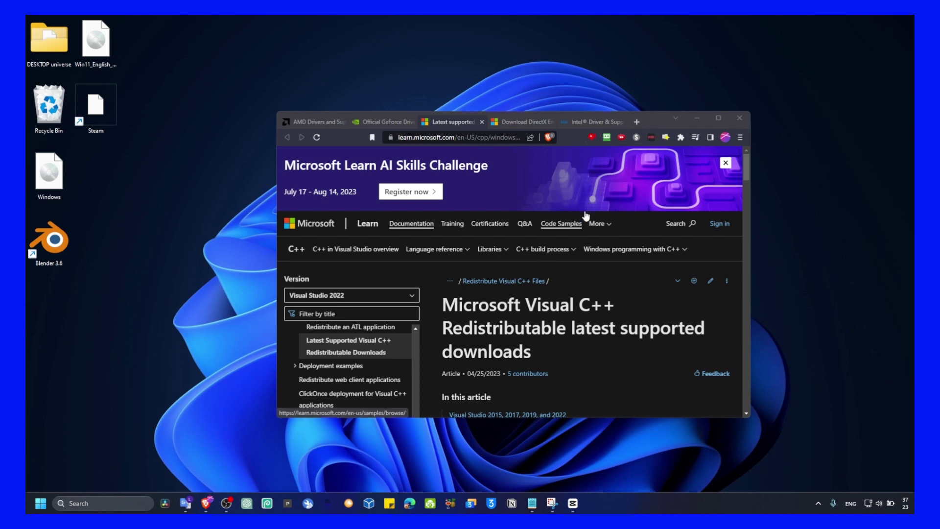
# Step: Scroll the Learn article to the ARM64, X86 and X64 Visual C++ Redistributable download links, then go to the DirectX tab
pyautogui.scroll(-1, 579, 224)
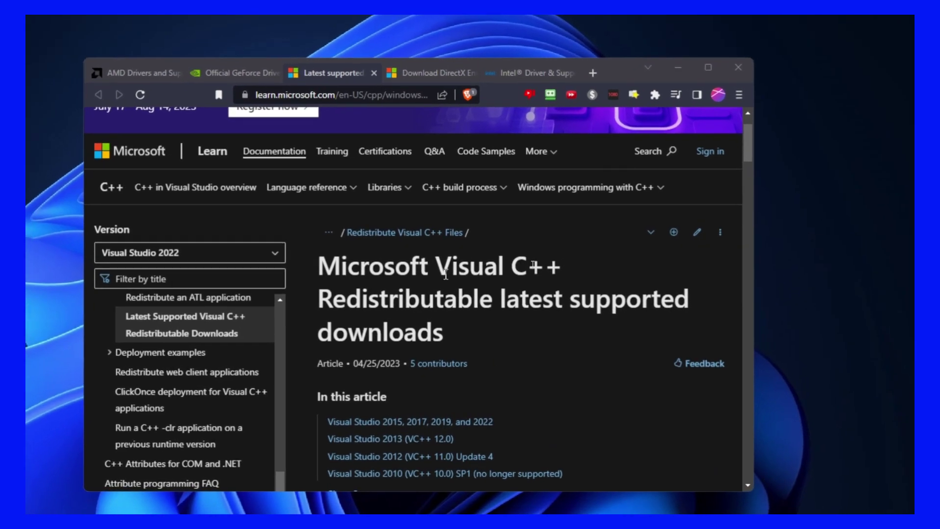
pyautogui.tripleClick(557, 257)
pyautogui.click(471, 266)
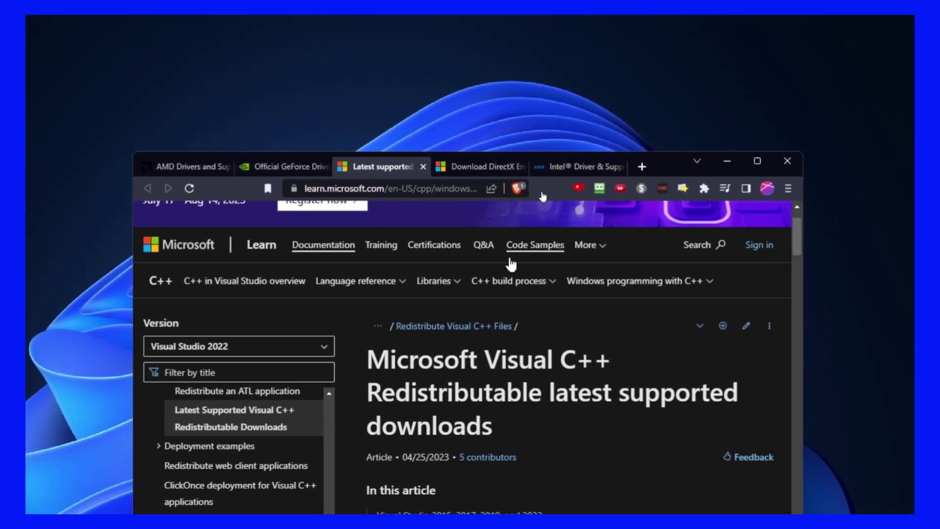
pyautogui.scroll(-5, 460, 236)
pyautogui.scroll(-10, 471, 267)
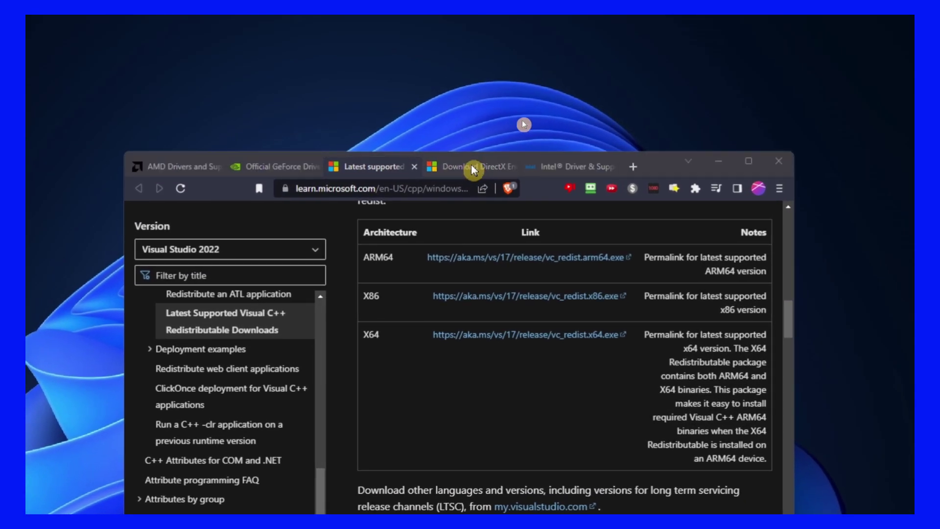
pyautogui.click(472, 169)
# Step: Maximize the browser on the DirectX End-User Runtime Web Installer page, glance back at Visual C++, and return
pyautogui.scroll(-5, 377, 332)
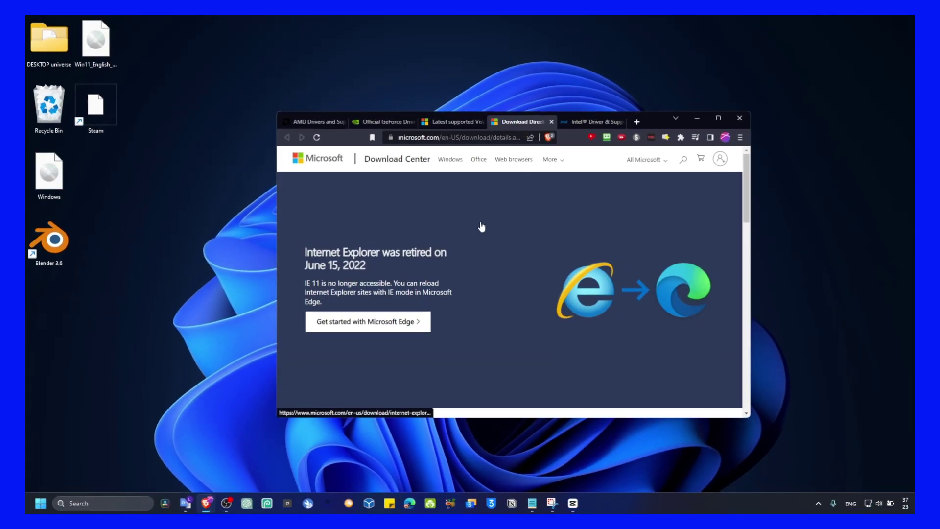
pyautogui.scroll(1, 456, 237)
pyautogui.doubleClick(656, 122)
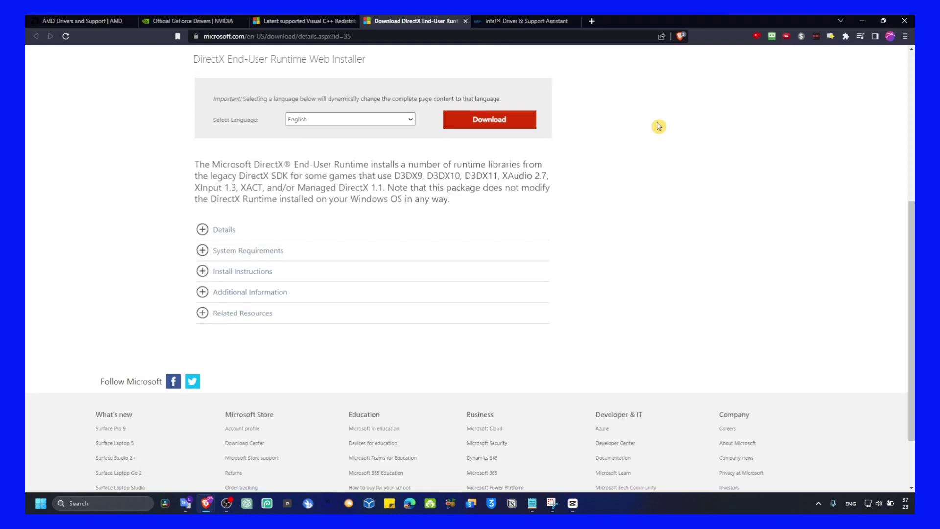
pyautogui.scroll(2, 324, 170)
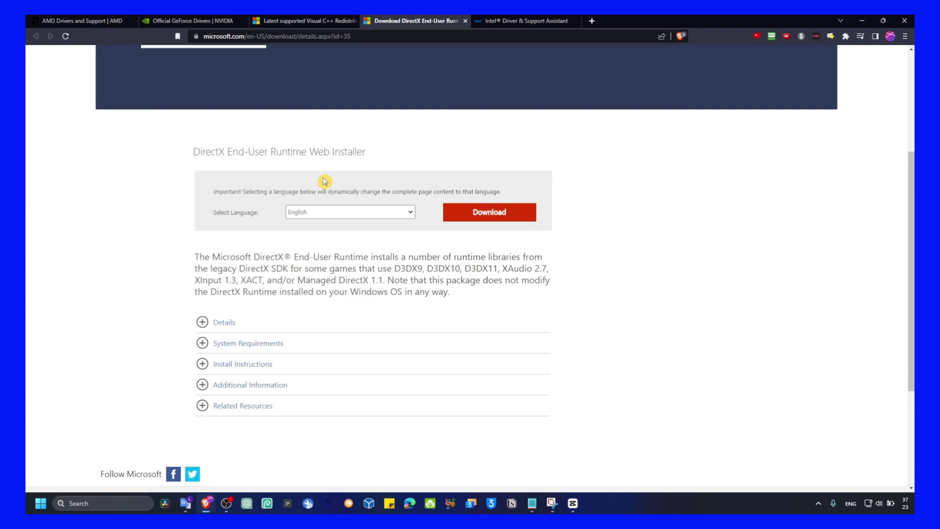
pyautogui.click(303, 21)
pyautogui.scroll(10, 353, 203)
pyautogui.click(416, 21)
# Step: Step through the NVIDIA GeForce Drivers, AMD Drivers and Support, and Intel DSA download pages
pyautogui.click(201, 21)
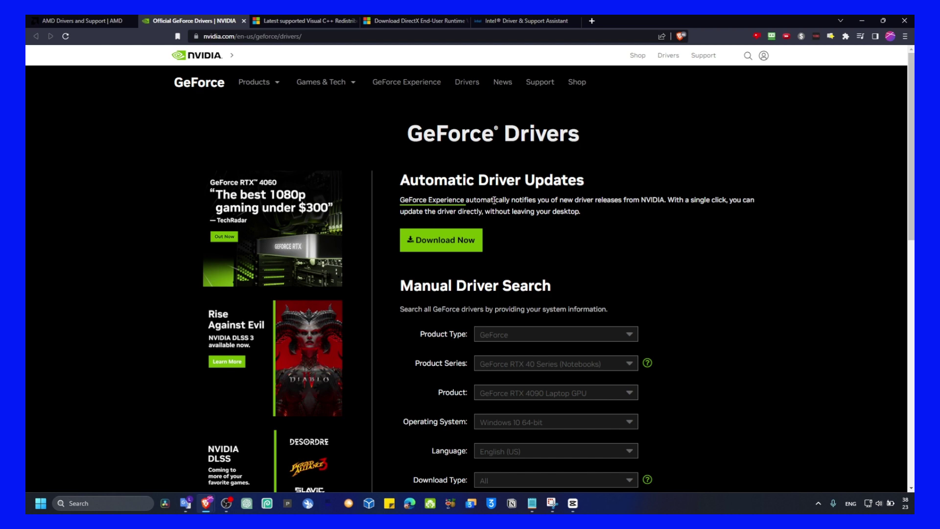
pyautogui.click(125, 21)
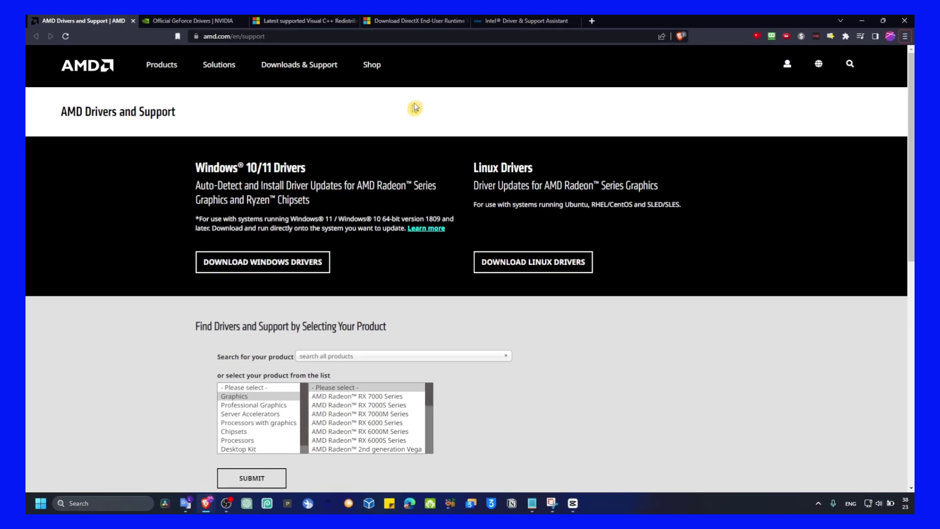
pyautogui.click(524, 21)
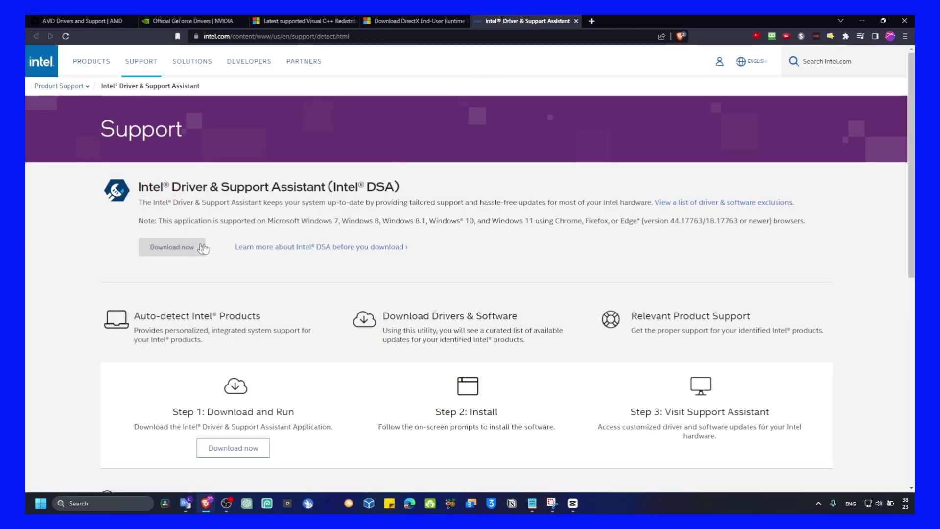
# Step: Copy the 'sfc /scannow' line from the crash-fix notes in Notepad
pyautogui.click(532, 503)
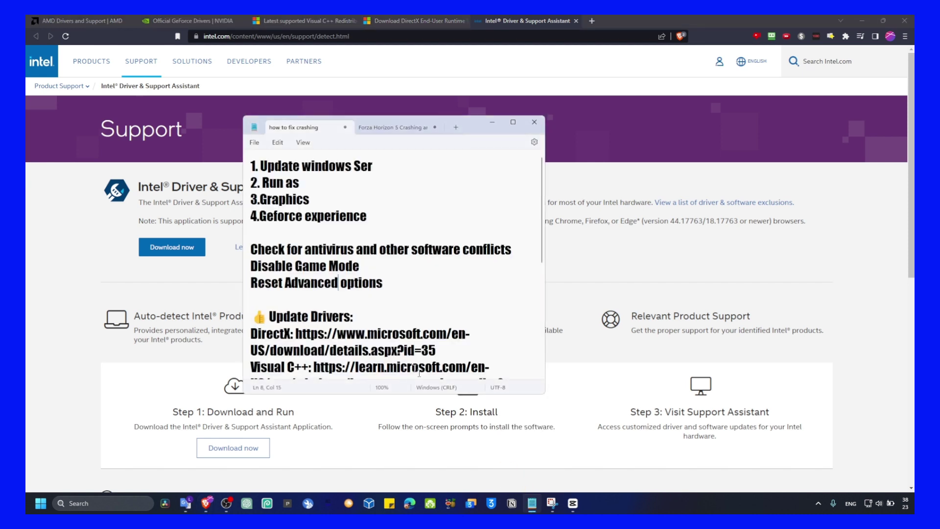
pyautogui.scroll(-5, 307, 322)
pyautogui.doubleClick(306, 321)
pyautogui.click(306, 322)
pyautogui.tripleClick(299, 323)
pyautogui.rightClick(282, 327)
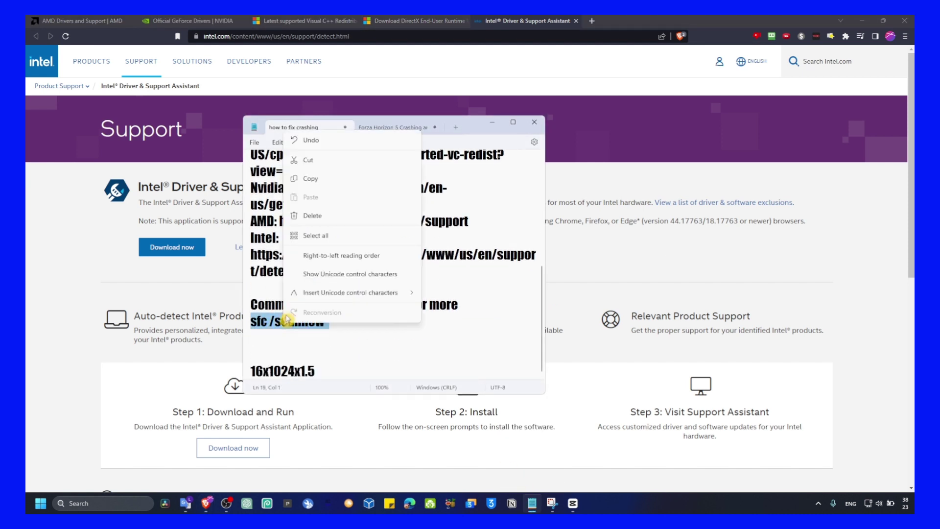
pyautogui.click(307, 178)
# Step: Run sfc /scannow in an administrator Command Prompt found by searching 'com', then close it
pyautogui.click(492, 126)
pyautogui.click(861, 21)
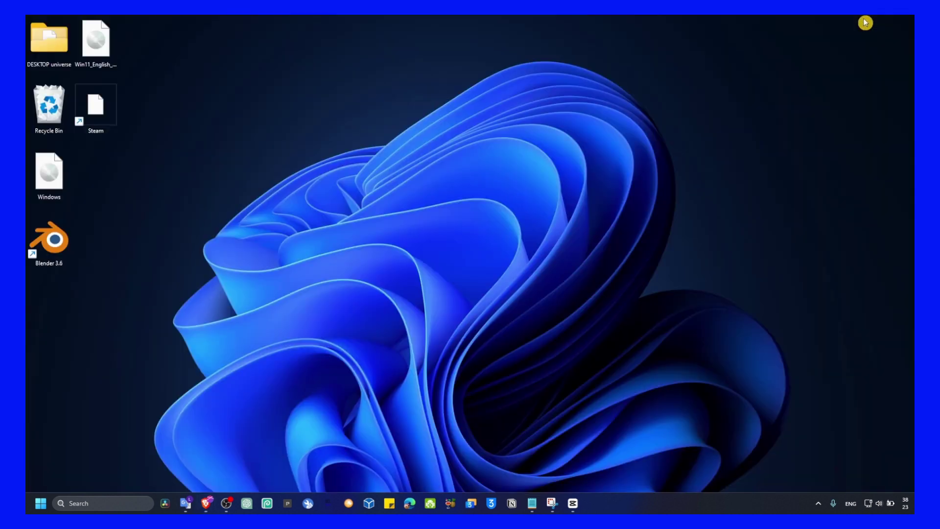
pyautogui.press('super+s')
pyautogui.write('complete.')
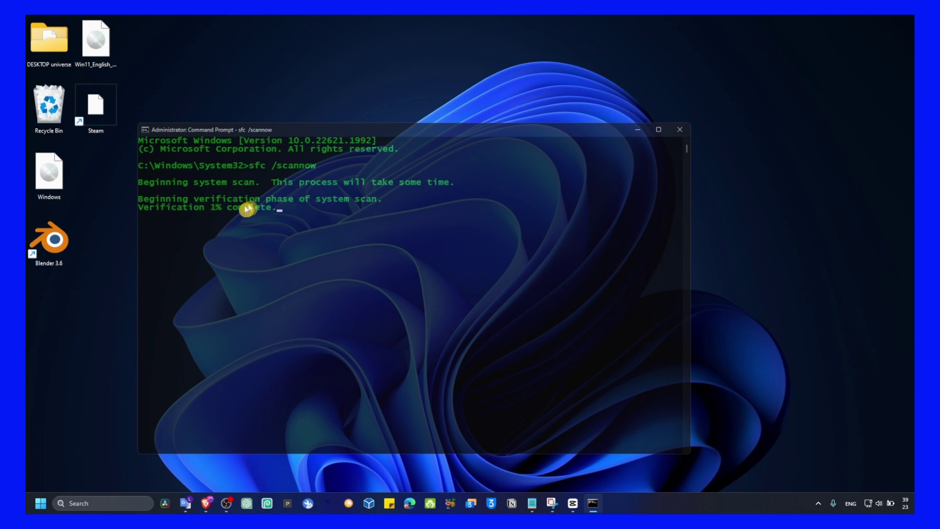
pyautogui.click(125, 237)
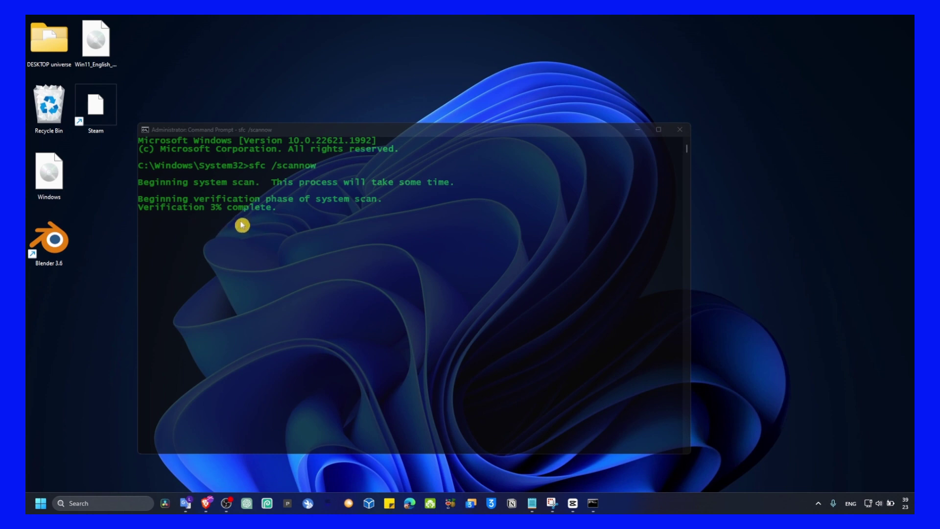
pyautogui.click(684, 132)
pyautogui.click(683, 133)
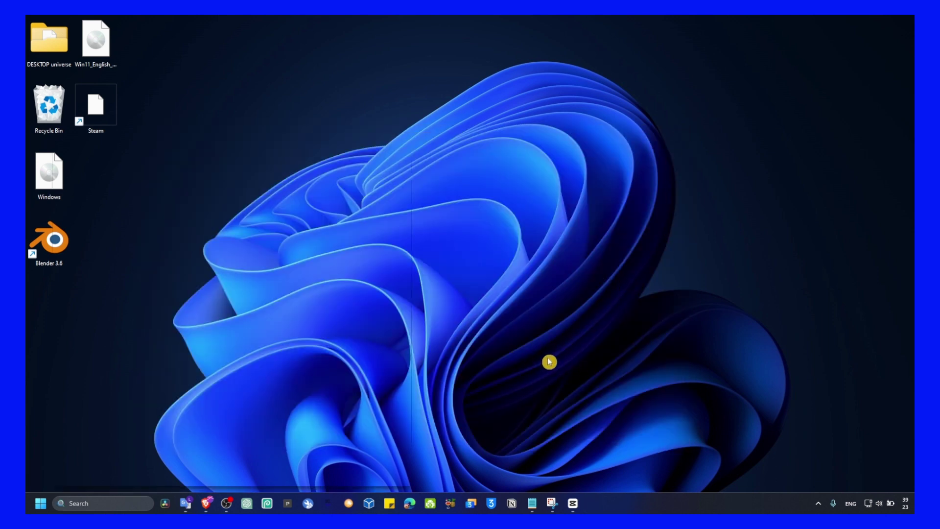
pyautogui.press('super+s')
pyautogui.write('per')
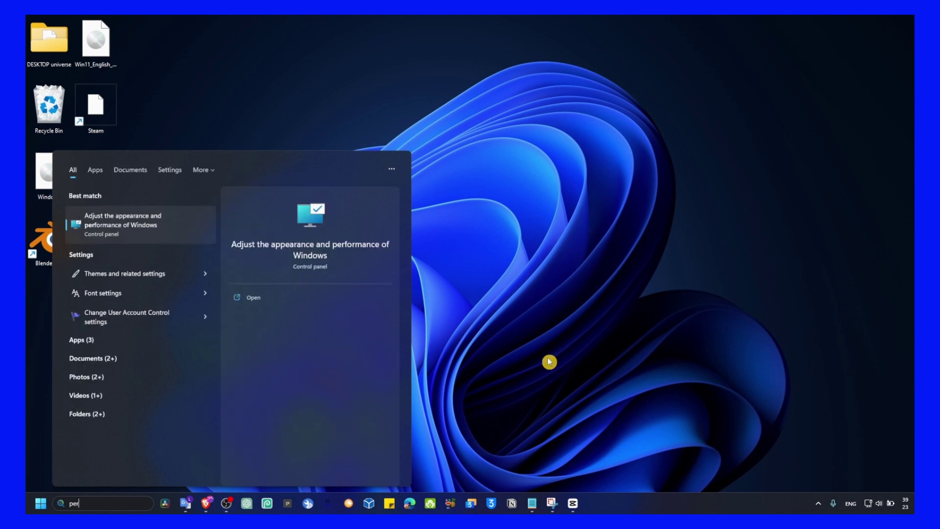
pyautogui.click(169, 228)
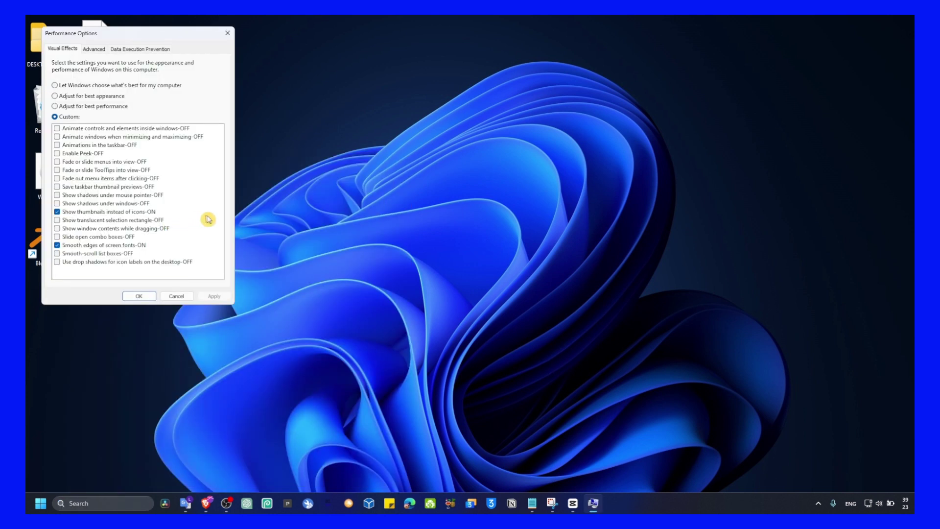
pyautogui.moveTo(164, 39); pyautogui.dragTo(480, 110)
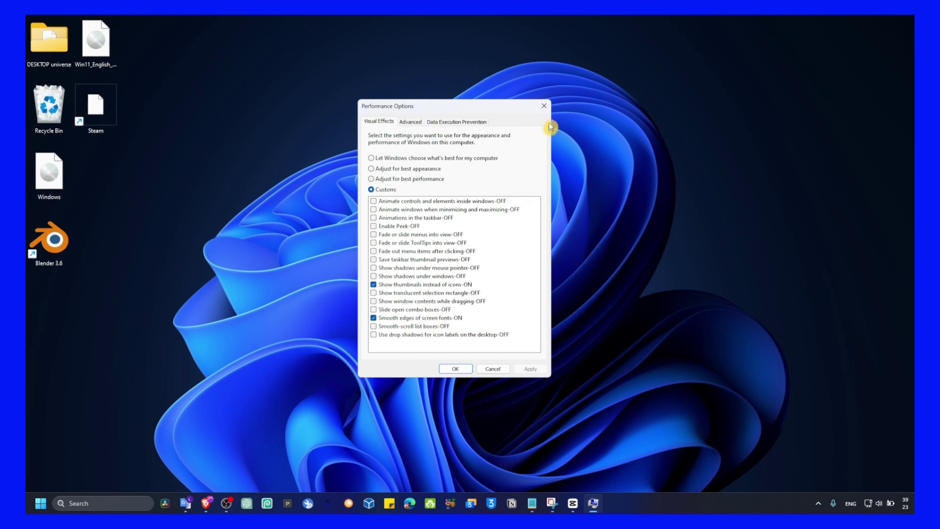
pyautogui.click(545, 107)
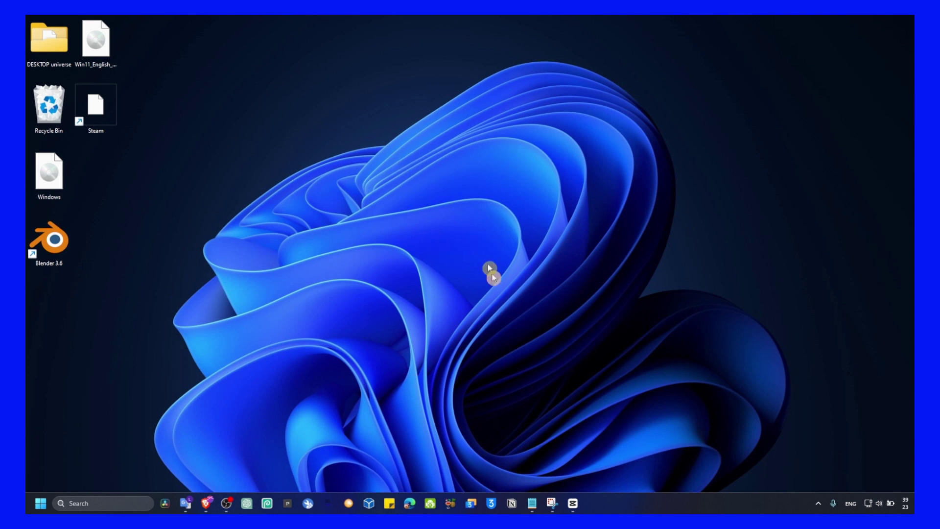
# Step: Turn Transparency effects off under Personalize > Colors, close Settings, and switch performance mode with Fn+Q
pyautogui.rightClick(551, 253)
pyautogui.click(571, 397)
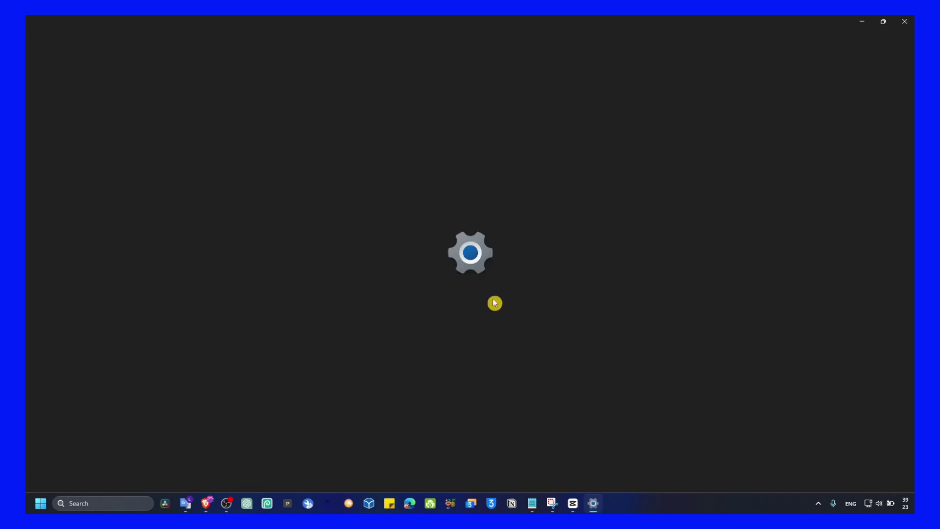
pyautogui.click(673, 218)
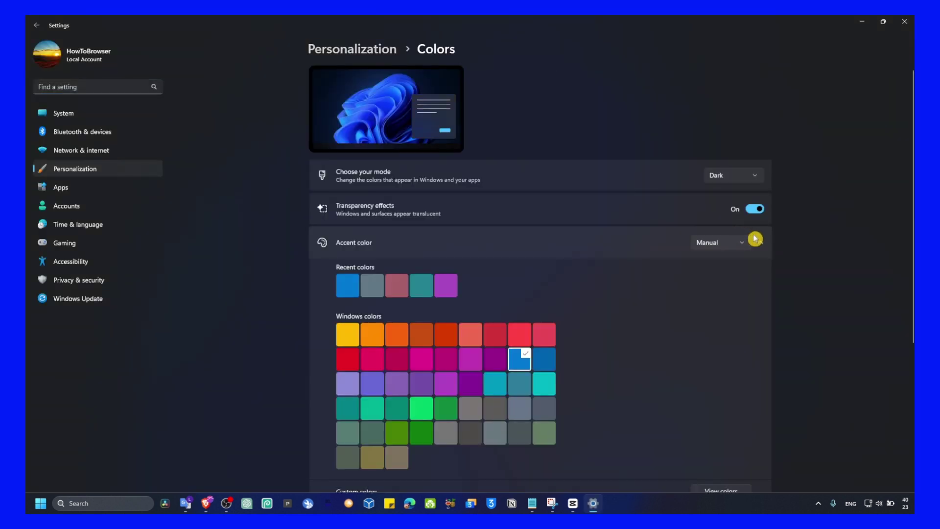
pyautogui.click(754, 208)
pyautogui.click(904, 21)
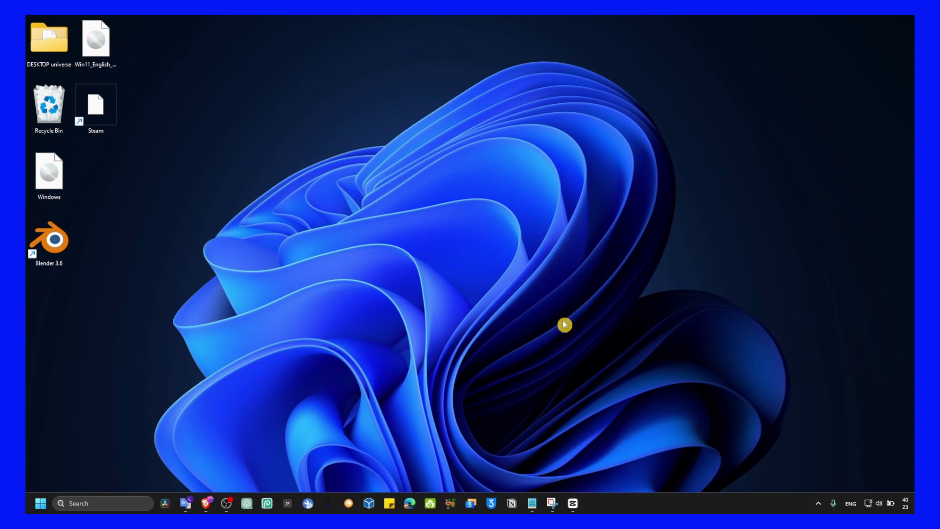
pyautogui.press('fn+q')
pyautogui.press('fn+q')
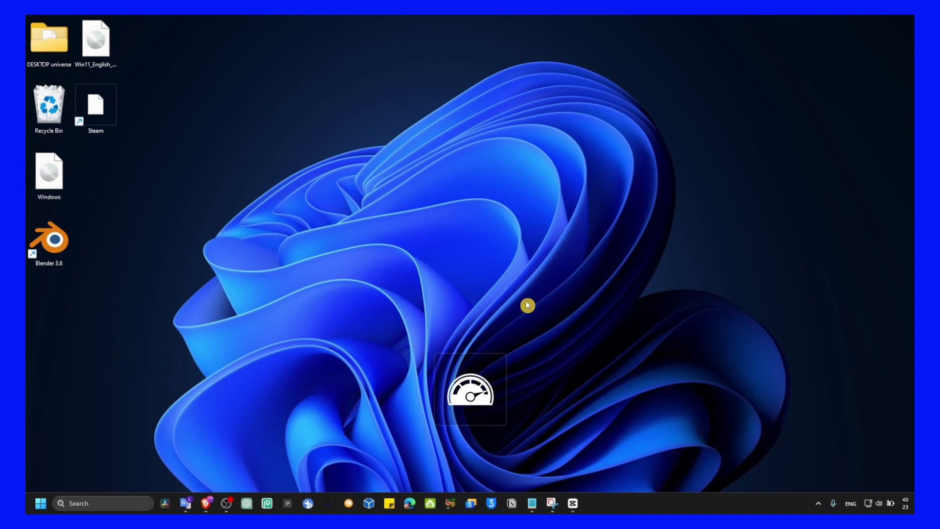
# Step: Open Performance Options' Advanced tab and its virtual memory settings
pyautogui.press('super+s')
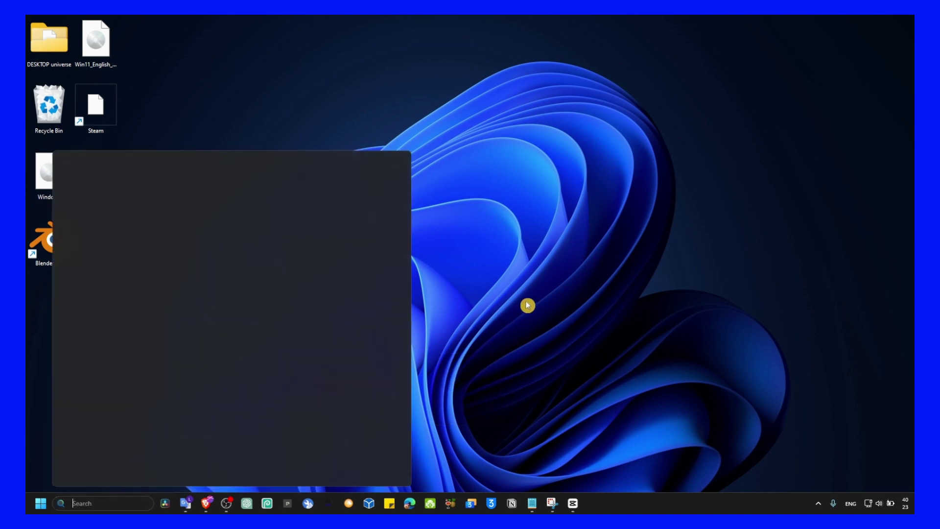
pyautogui.write('pe')
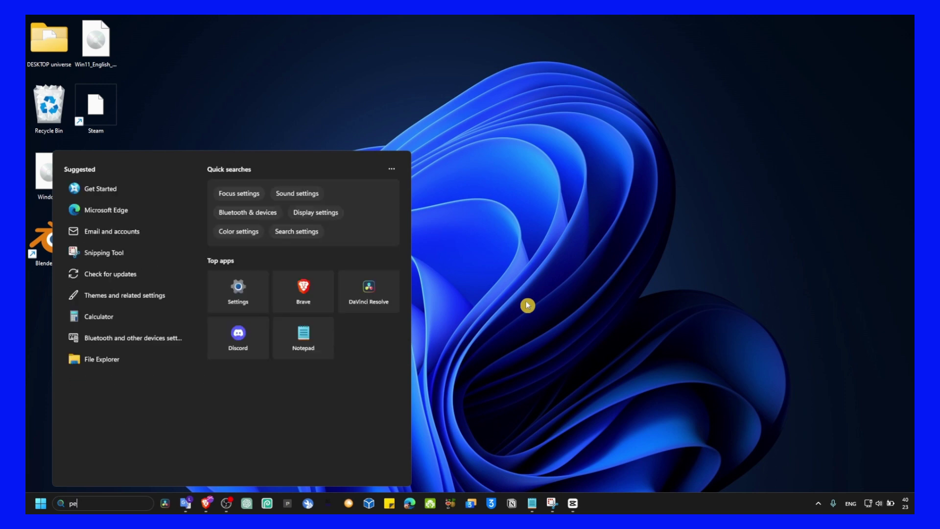
pyautogui.press('Return')
pyautogui.click(117, 72)
pyautogui.moveTo(272, 76); pyautogui.dragTo(493, 100)
pyautogui.click(523, 227)
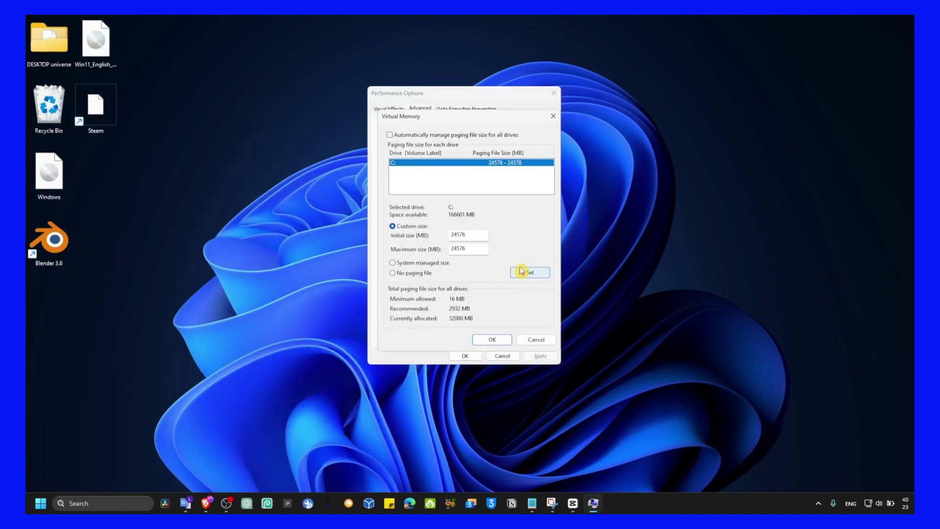
# Step: Launch Calculator and locate the 16x1024x1.5 formula in the crash-fix notes
pyautogui.press('super+s')
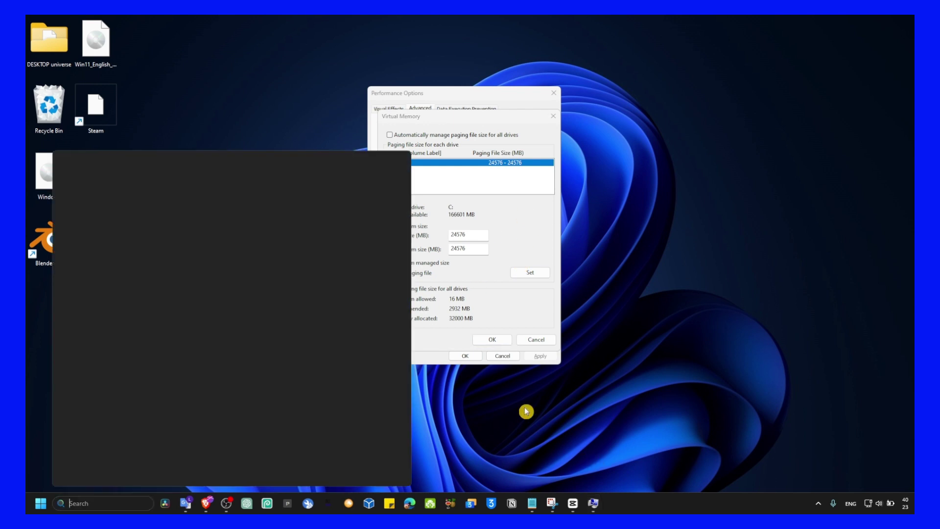
pyautogui.write('calculator')
pyautogui.press('Return')
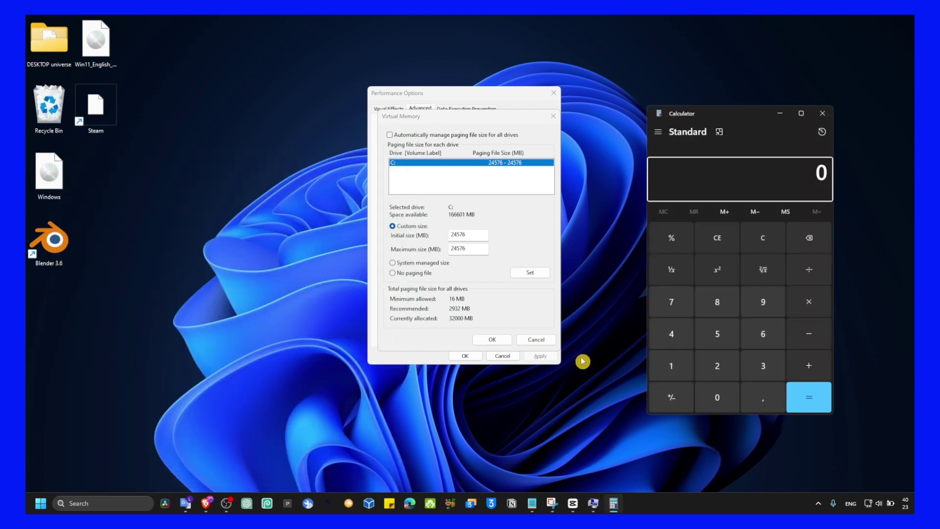
pyautogui.click(537, 503)
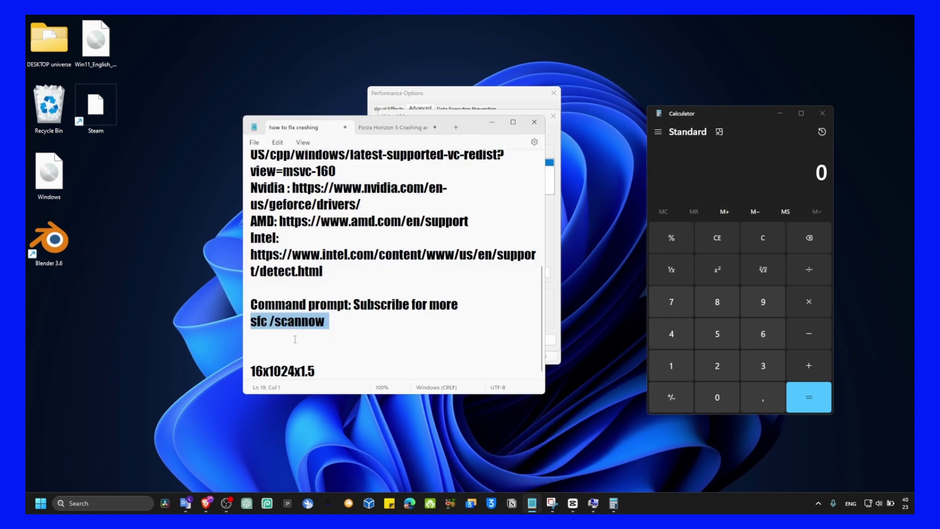
pyautogui.click(251, 370)
pyautogui.moveTo(251, 370); pyautogui.dragTo(263, 370)
# Step: Calculate 16 × 1024 × 1.5 in Calculator to get a 24576 MB paging size
pyautogui.click(673, 368)
pyautogui.click(772, 333)
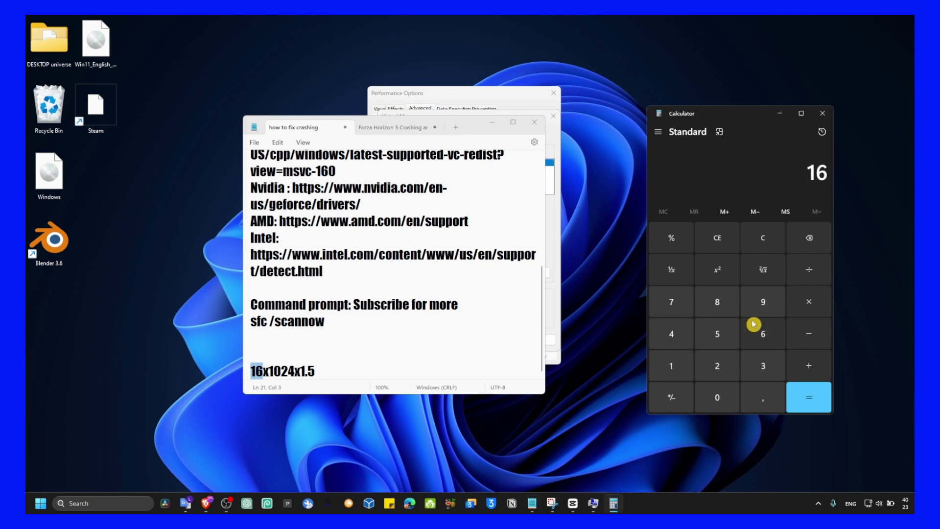
pyautogui.click(813, 297)
pyautogui.click(672, 365)
pyautogui.click(698, 389)
pyautogui.click(719, 373)
pyautogui.click(678, 340)
pyautogui.click(807, 394)
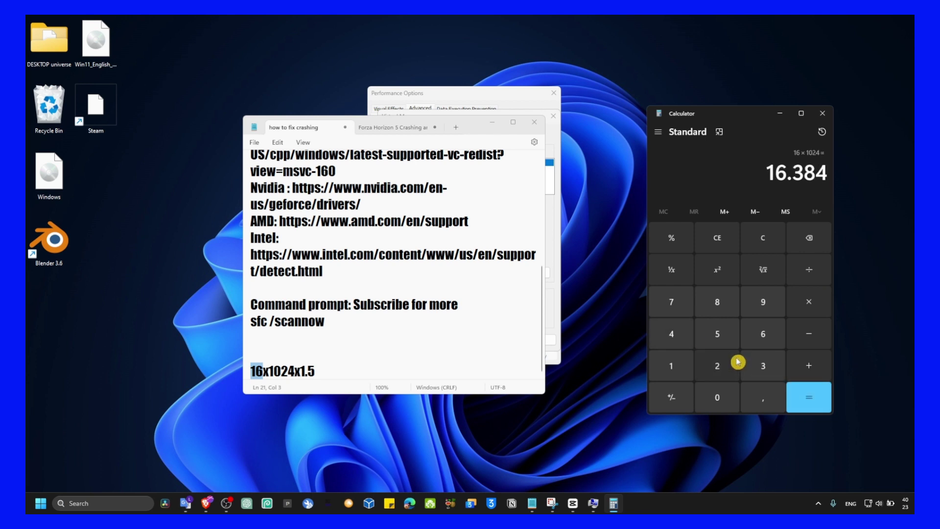
pyautogui.click(809, 303)
pyautogui.click(670, 367)
pyautogui.click(758, 397)
pyautogui.click(719, 338)
pyautogui.click(809, 397)
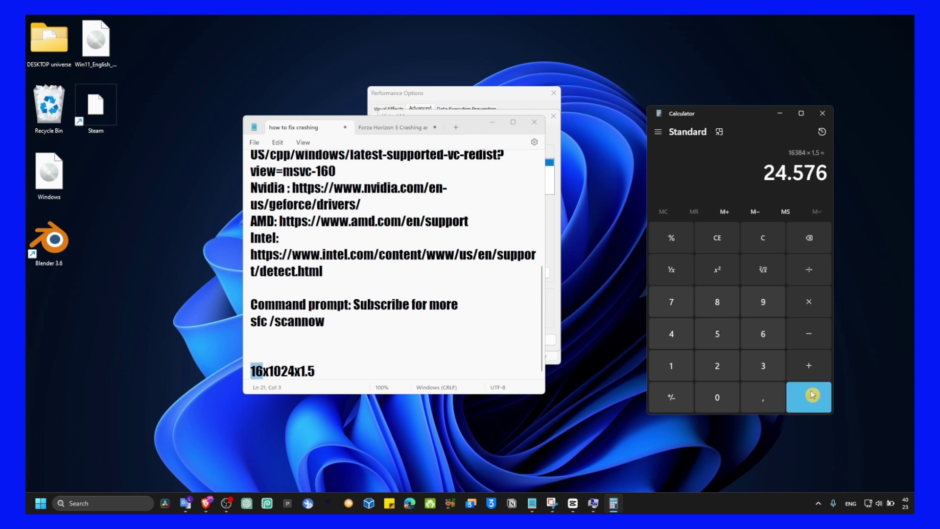
# Step: Set drive C:'s custom paging file to 24576 MB, confirm, and close Performance Options and Calculator
pyautogui.click(541, 252)
pyautogui.click(547, 250)
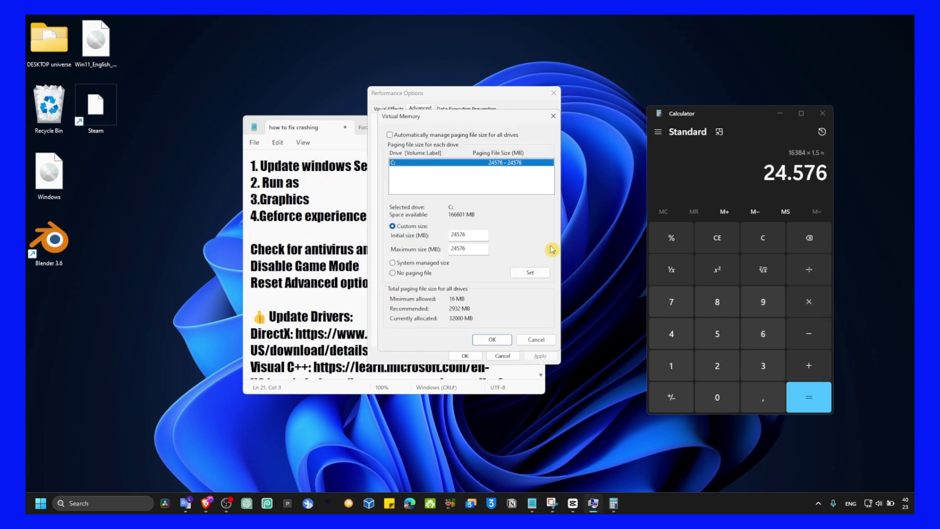
pyautogui.click(489, 126)
pyautogui.click(494, 123)
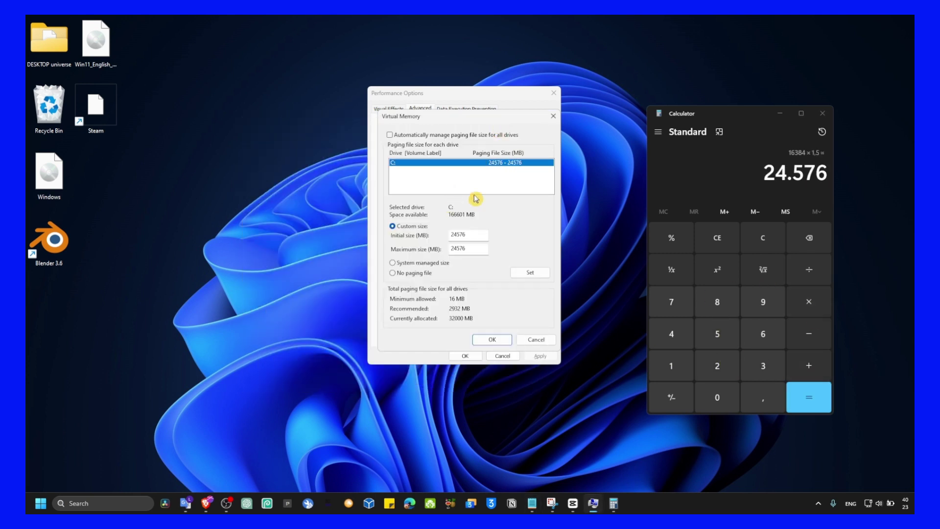
pyautogui.click(456, 234)
pyautogui.click(785, 196)
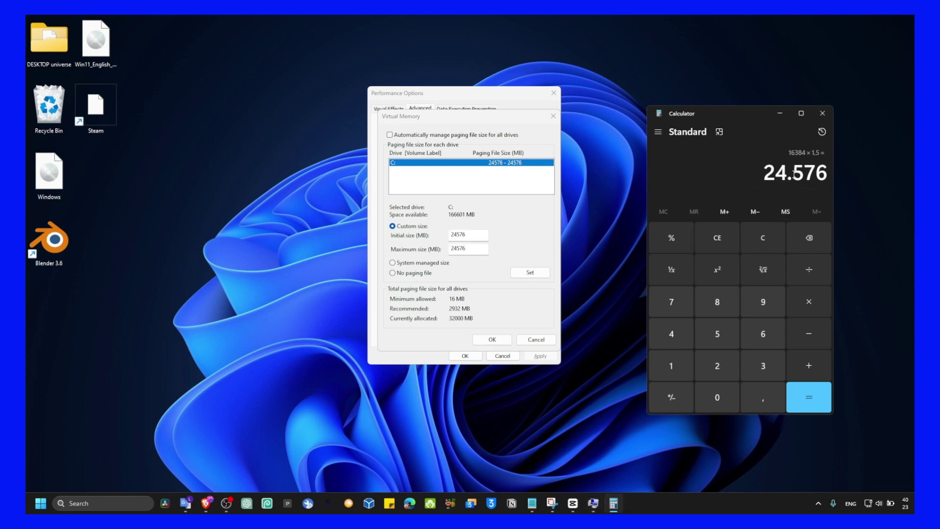
pyautogui.click(528, 270)
pyautogui.click(492, 339)
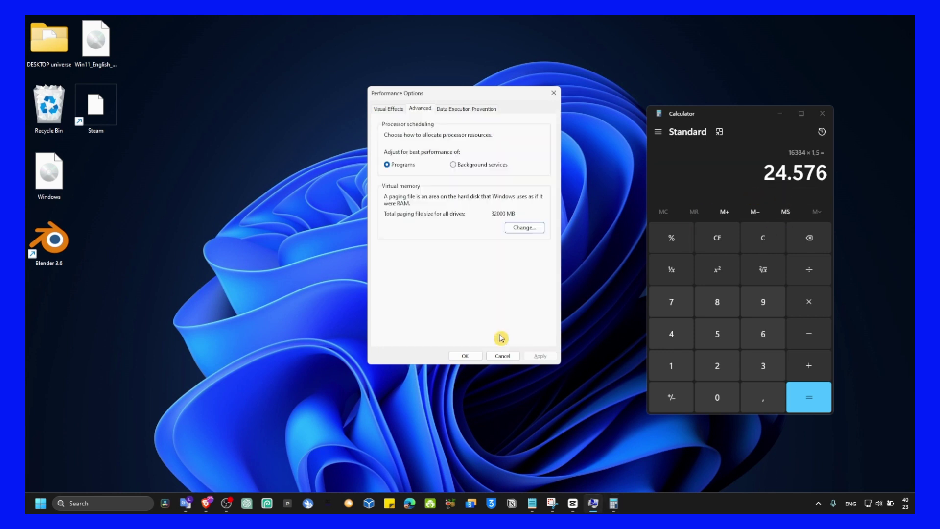
pyautogui.click(554, 92)
pyautogui.click(822, 113)
# Step: Launch msconfig from the Run dialog and go to its Boot tab
pyautogui.press('super+s')
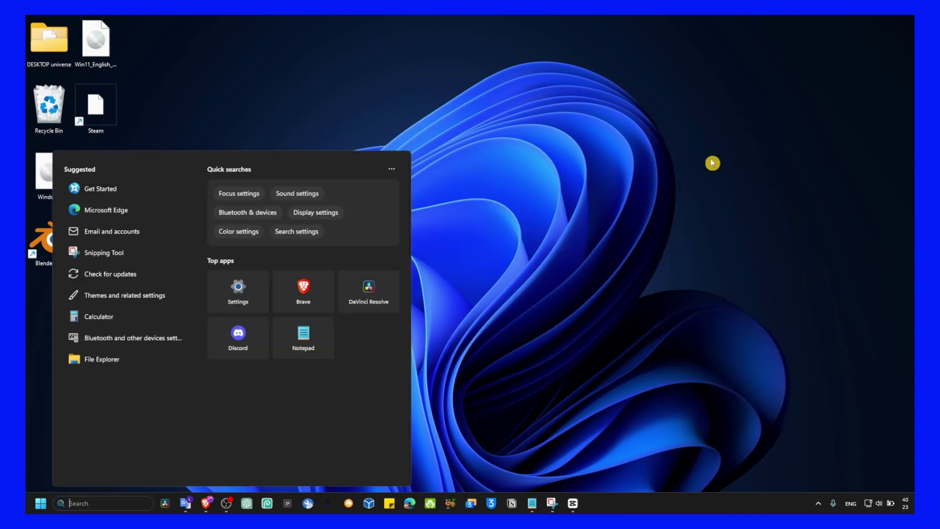
pyautogui.write('run')
pyautogui.press('Return')
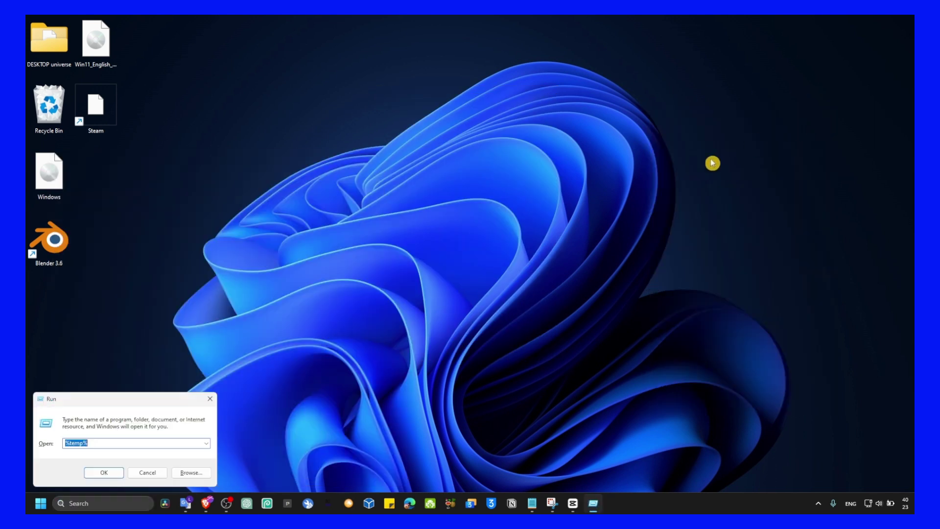
pyautogui.write('mscon')
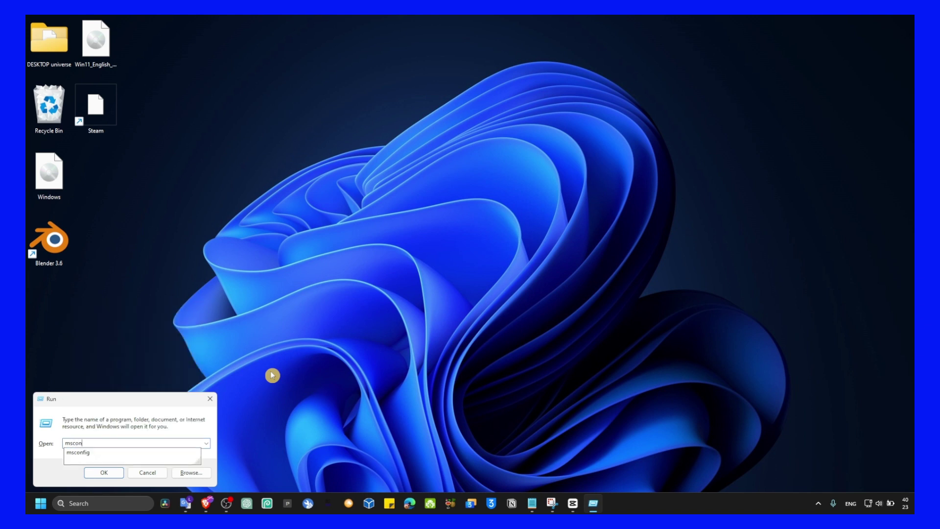
pyautogui.write('fig')
pyautogui.press('Return')
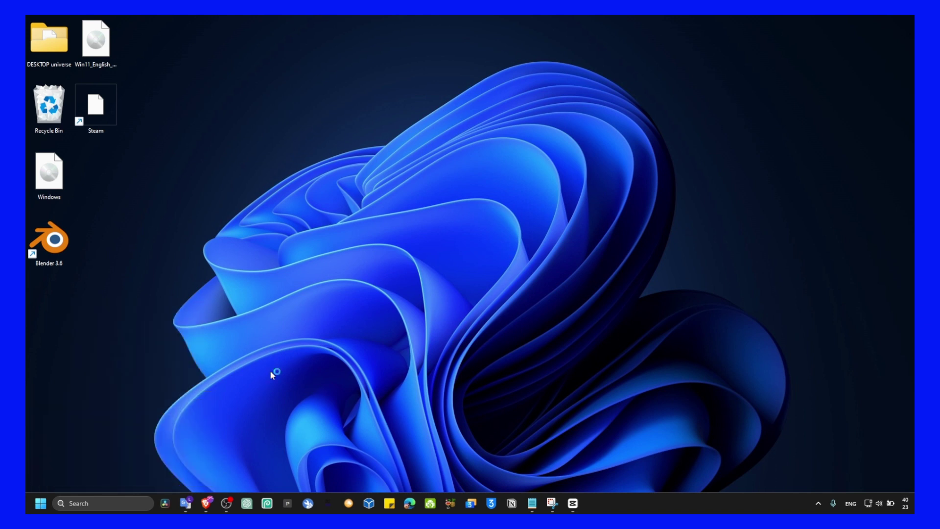
pyautogui.click(376, 186)
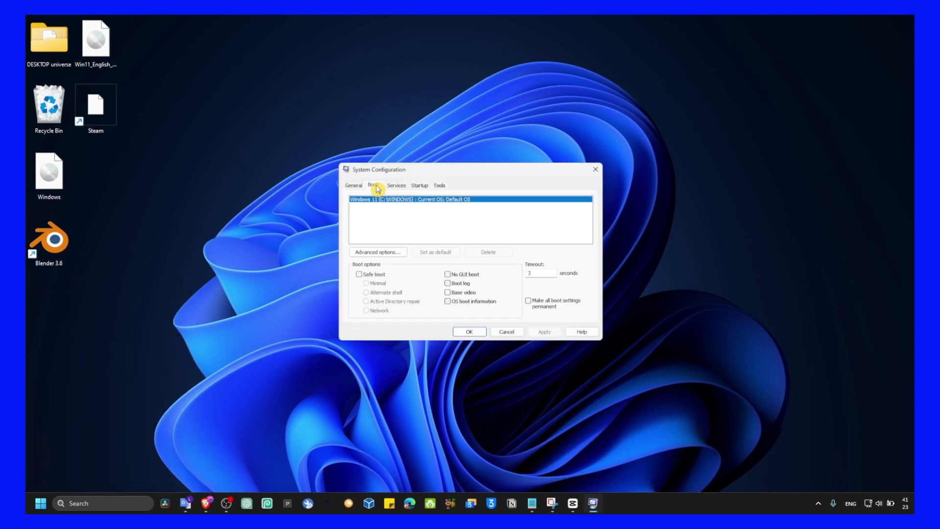
pyautogui.click(391, 189)
pyautogui.click(373, 185)
# Step: Set Number of processors to 12 in Advanced boot options, then apply and close
pyautogui.click(391, 254)
pyautogui.click(414, 197)
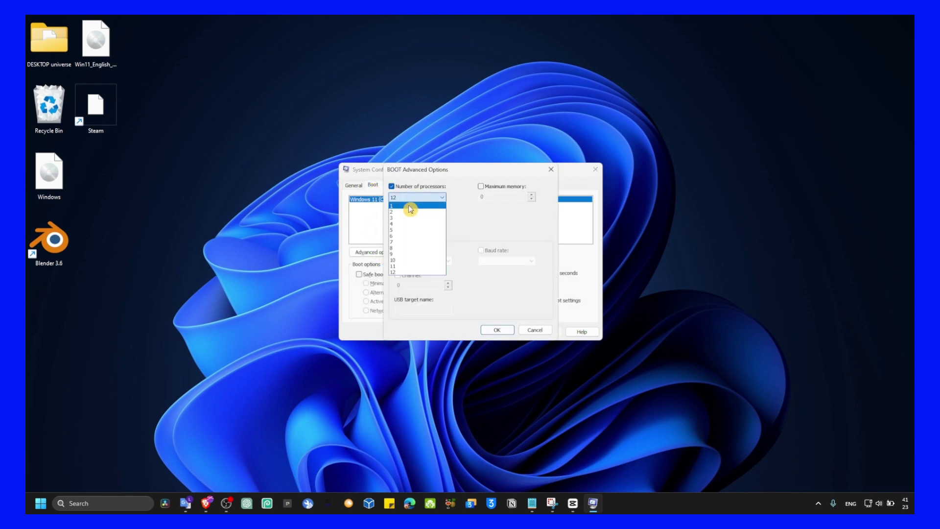
pyautogui.click(411, 269)
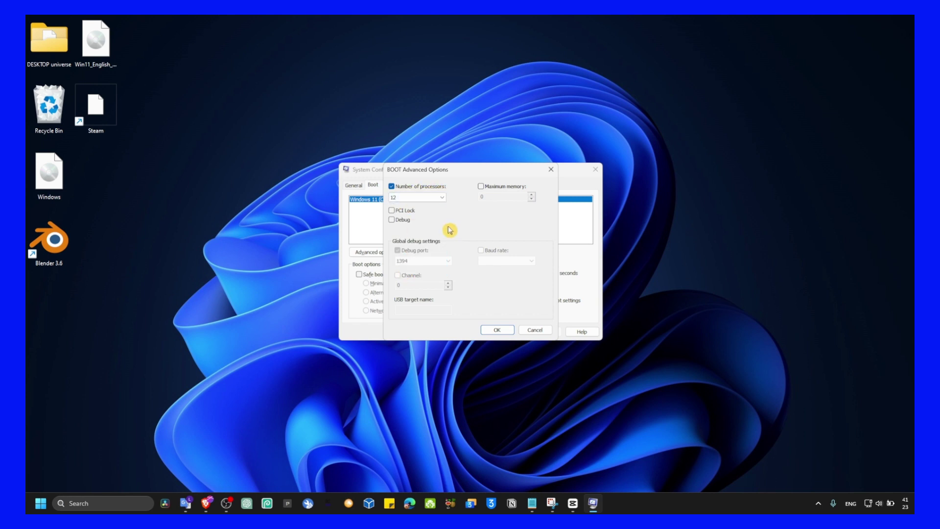
pyautogui.click(497, 329)
pyautogui.click(543, 332)
pyautogui.click(472, 332)
# Step: Choose Exit without restart in the System Configuration restart prompt
pyautogui.click(506, 274)
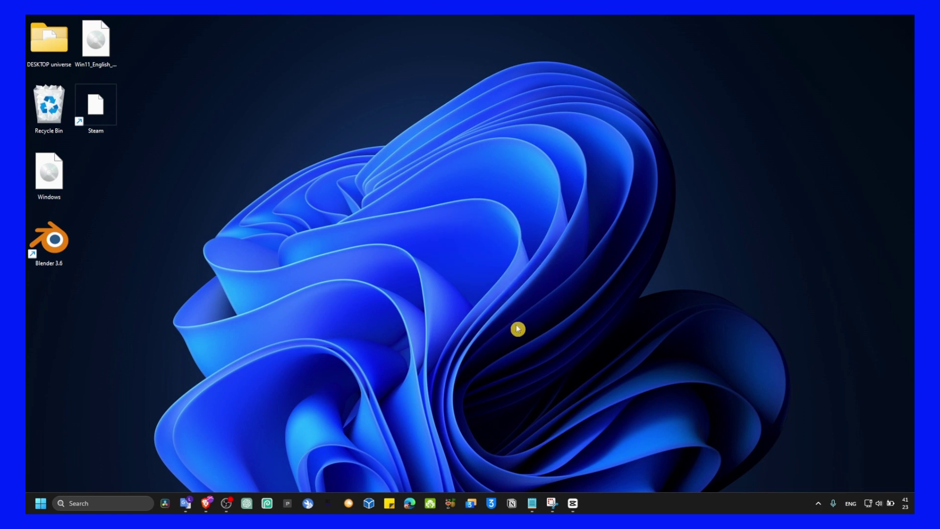